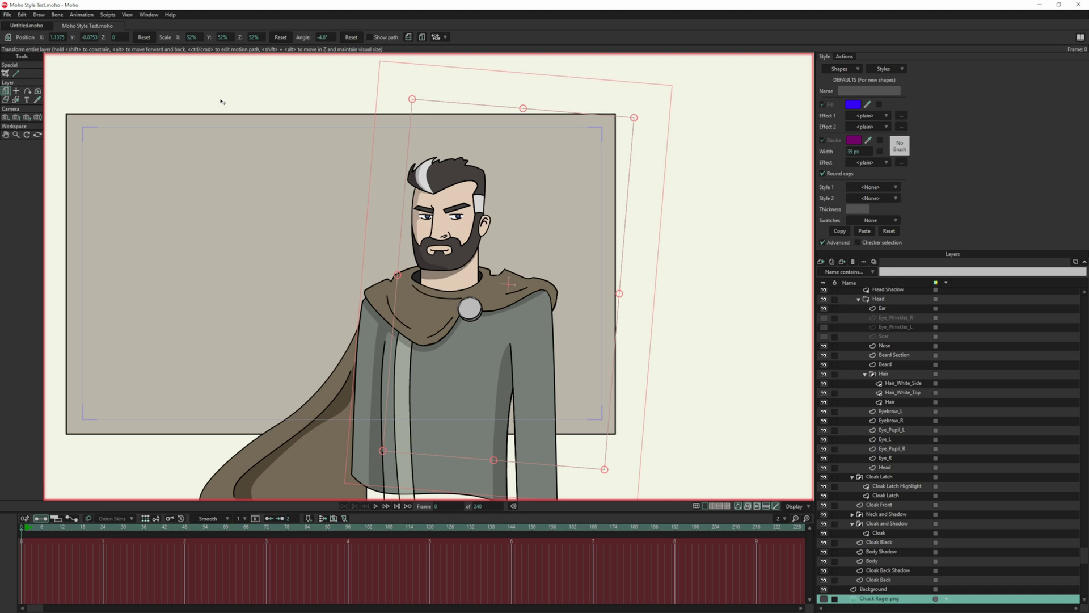
# Start a new blank document, Untitled 4.moho, and switch to the Draw Shape tool
pyautogui.click(7, 15)
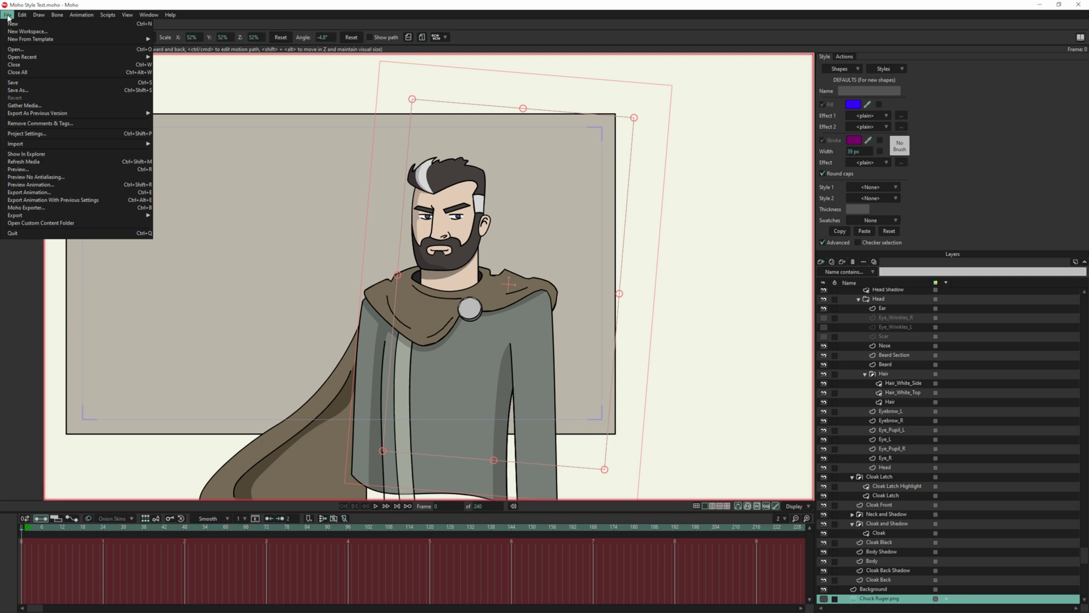
pyautogui.click(34, 24)
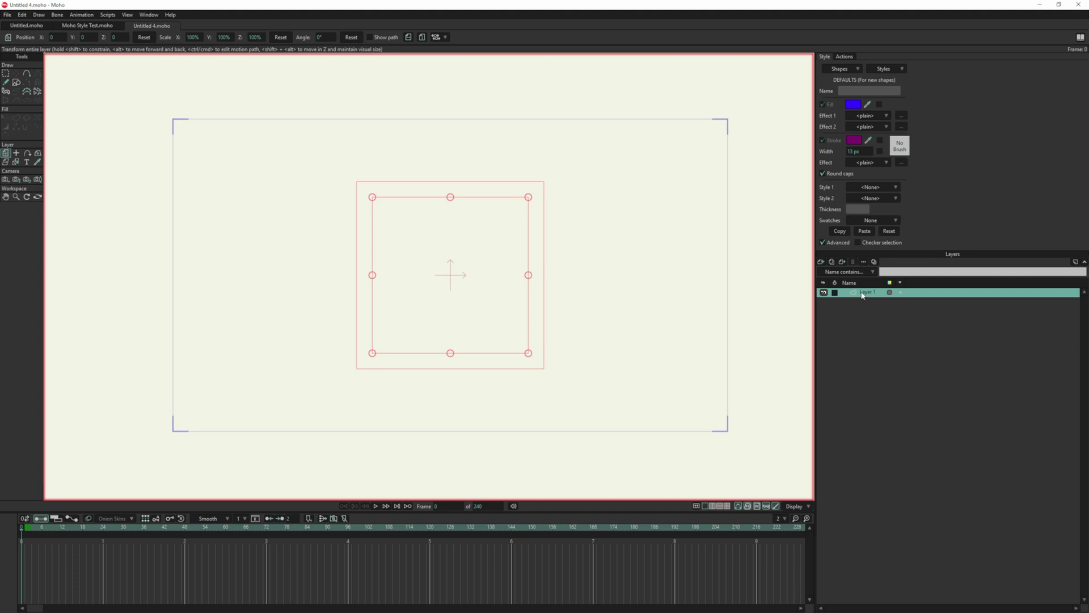
pyautogui.click(16, 84)
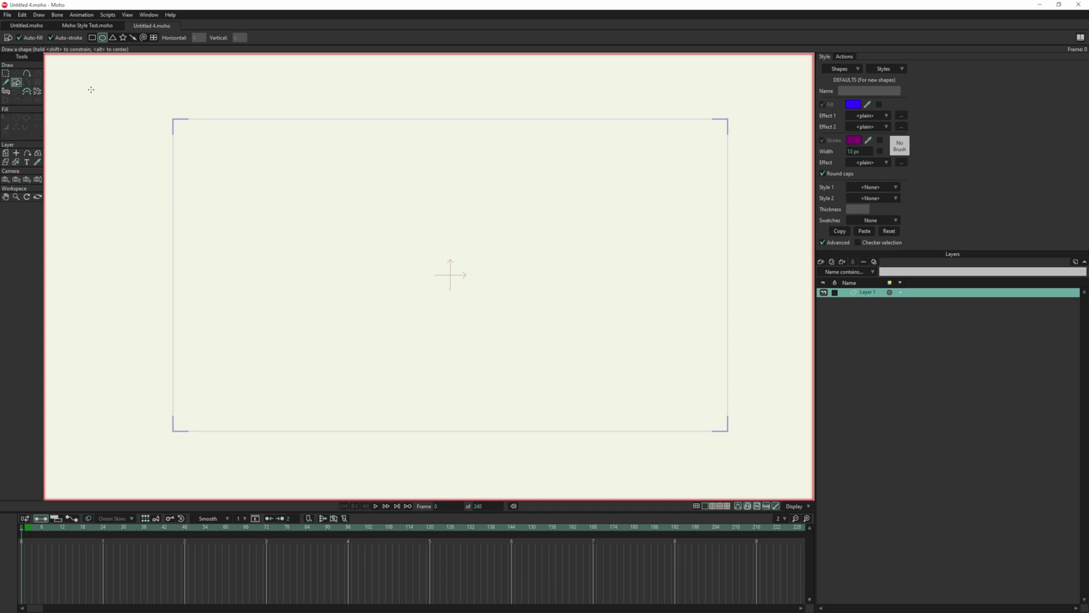
# Draw a circle at the canvas centre and nudge it up and to the right
pyautogui.moveTo(451, 274); pyautogui.dragTo(546, 373)
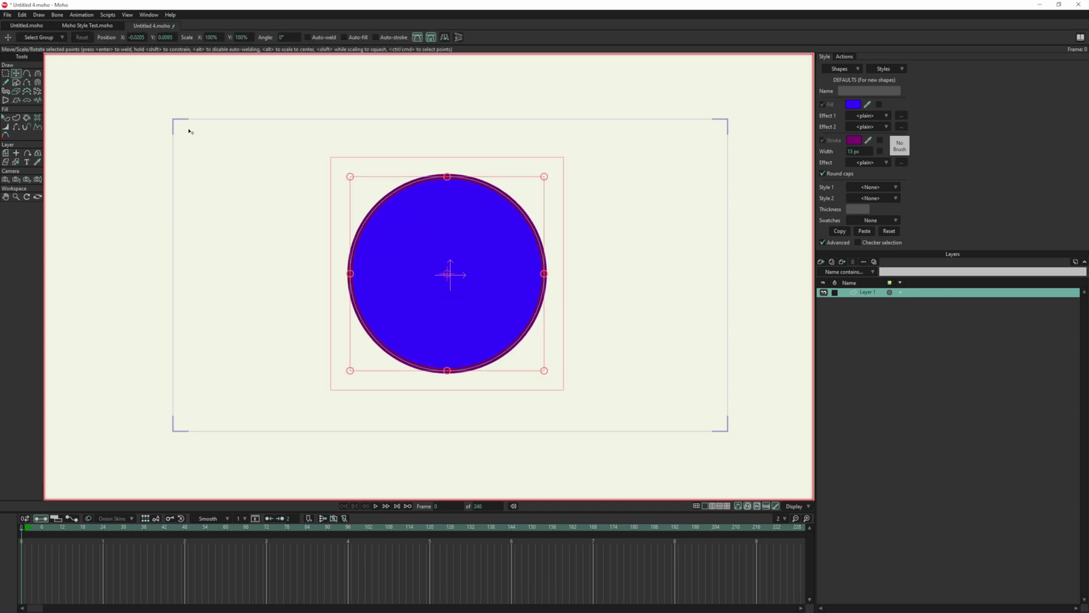
pyautogui.click(354, 134)
pyautogui.click(452, 221)
pyautogui.moveTo(445, 244)
pyautogui.mouseDown()
pyautogui.moveTo(495, 229)
pyautogui.moveTo(461, 261)
pyautogui.moveTo(451, 252)
pyautogui.mouseUp()
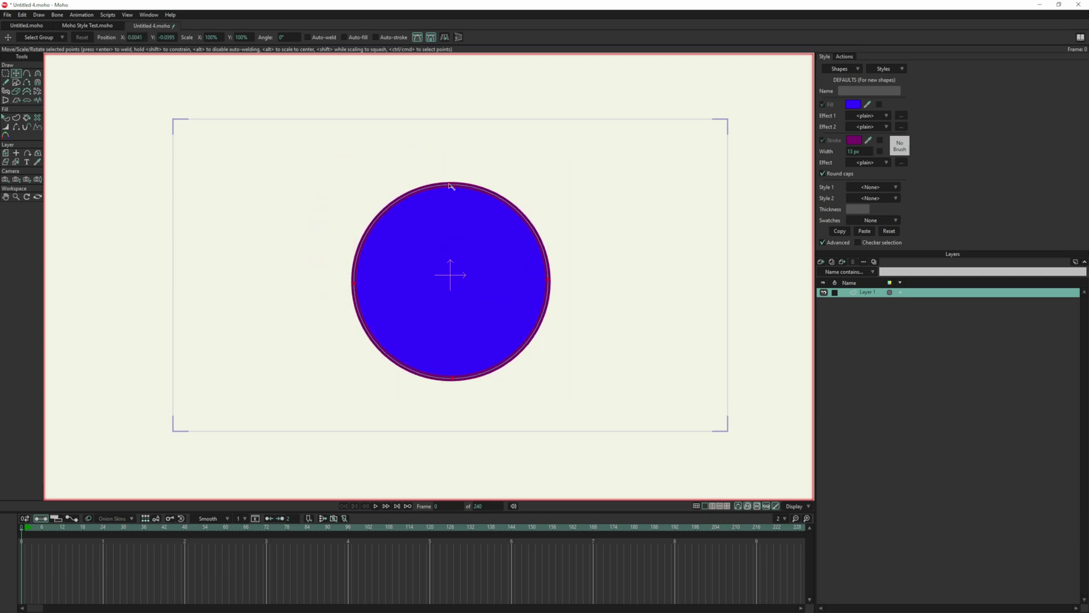
# Pull the circle's top point down to flatten it, then undo the reshape
pyautogui.click(450, 186)
pyautogui.moveTo(450, 185); pyautogui.dragTo(448, 223)
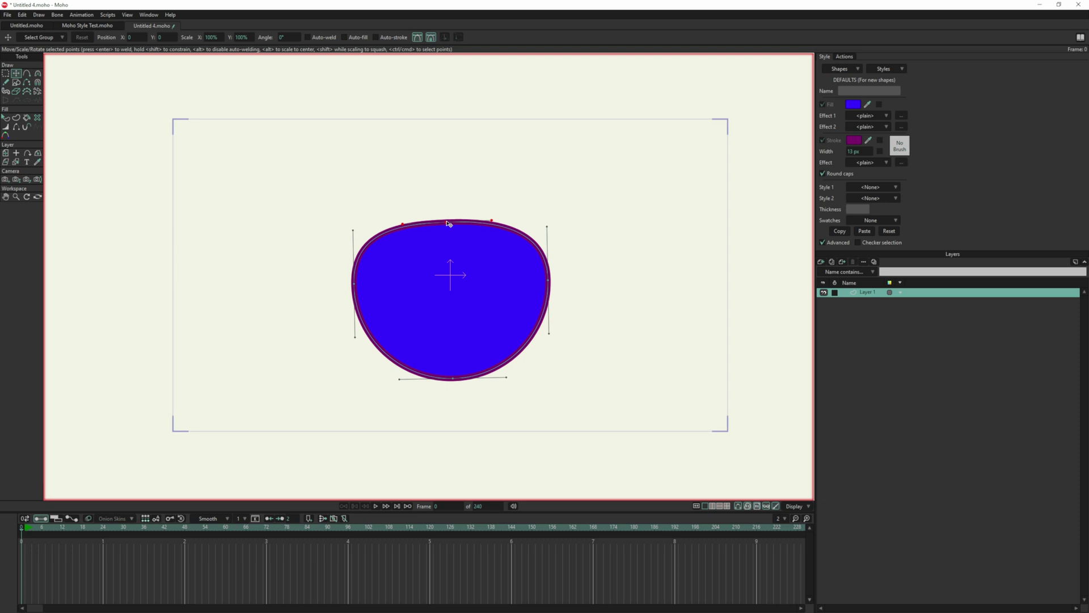
pyautogui.hotkey('ctrl', 'z')
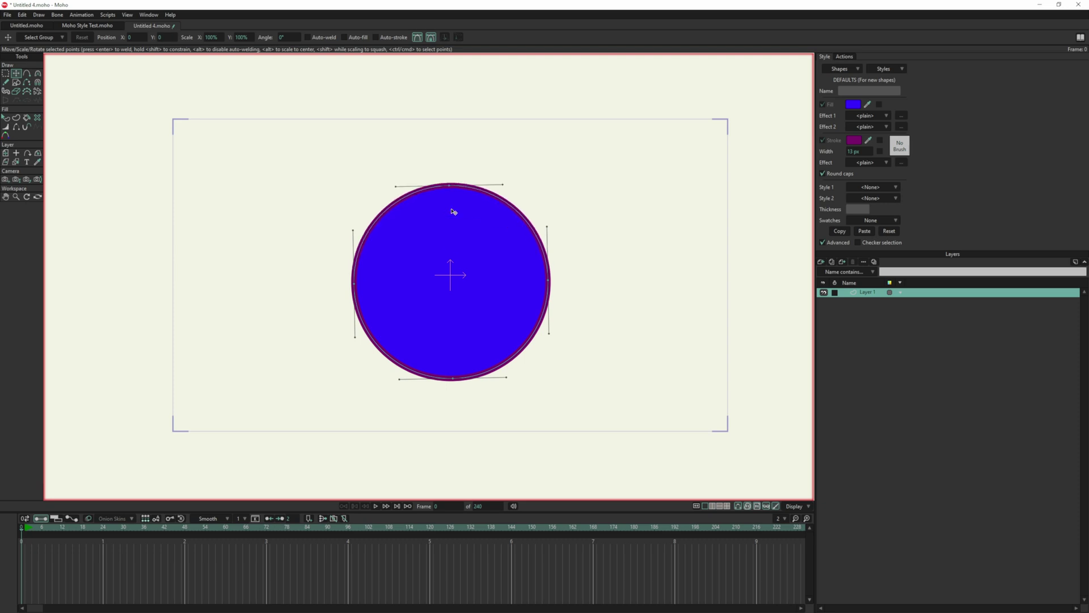
# Select the circle and change its fill colour from blue to red
pyautogui.click(6, 118)
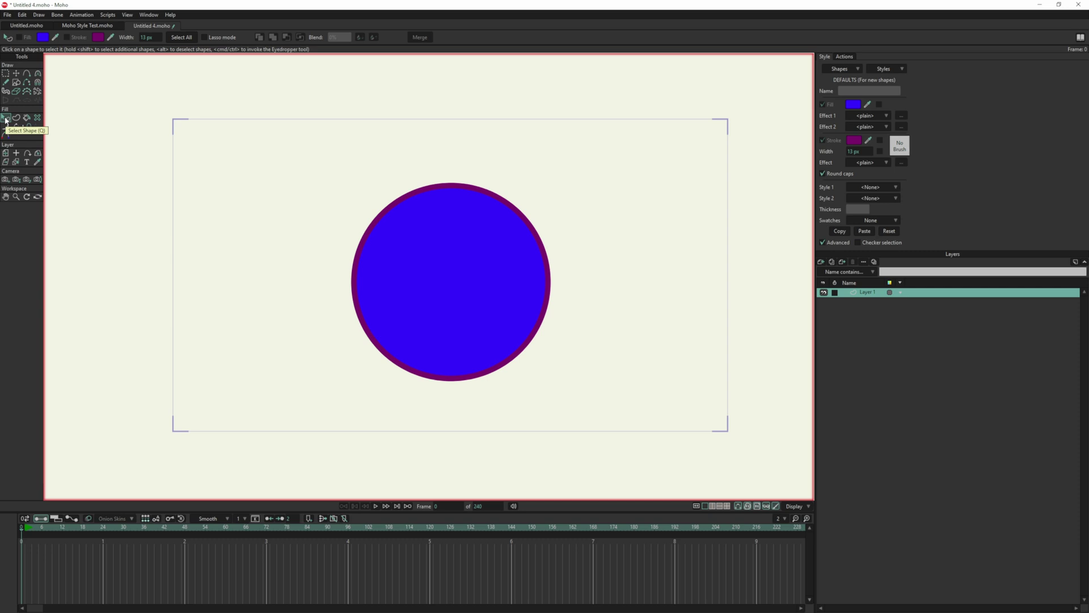
pyautogui.click(476, 261)
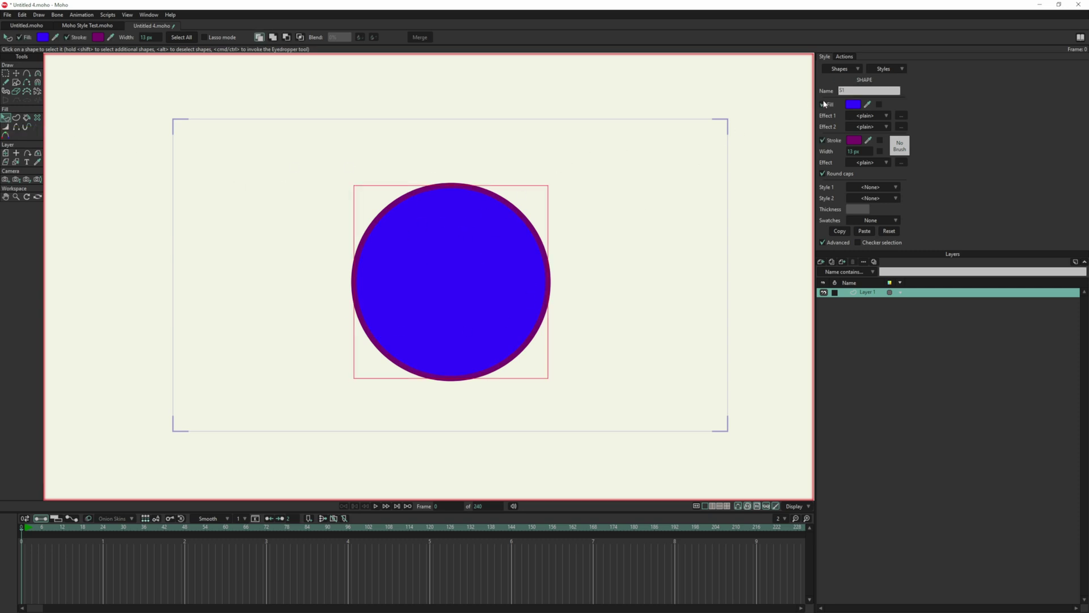
pyautogui.click(854, 104)
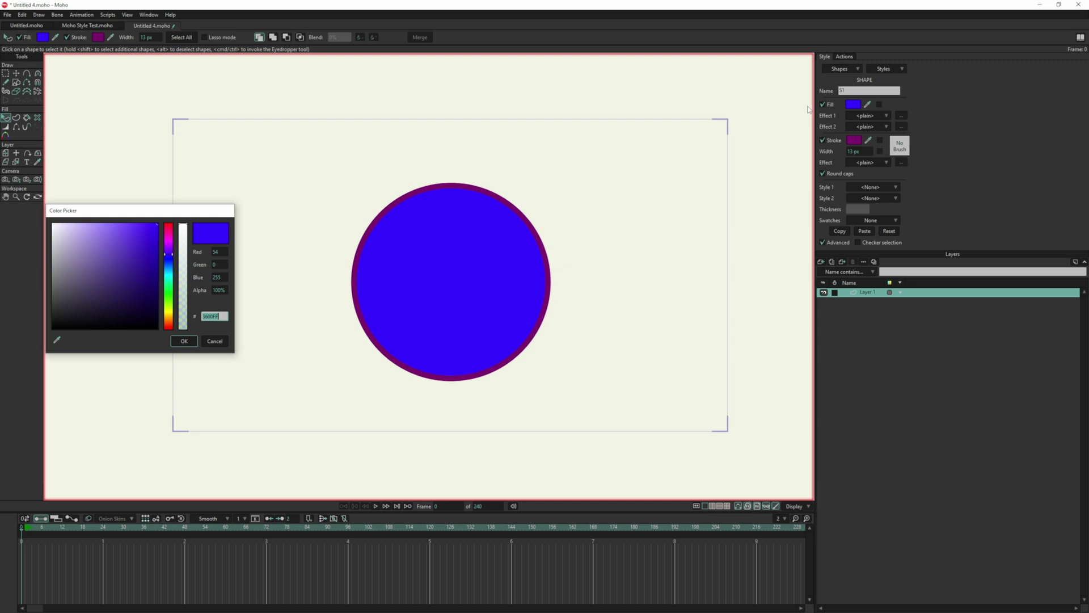
pyautogui.click(123, 239)
pyautogui.click(169, 229)
pyautogui.click(170, 224)
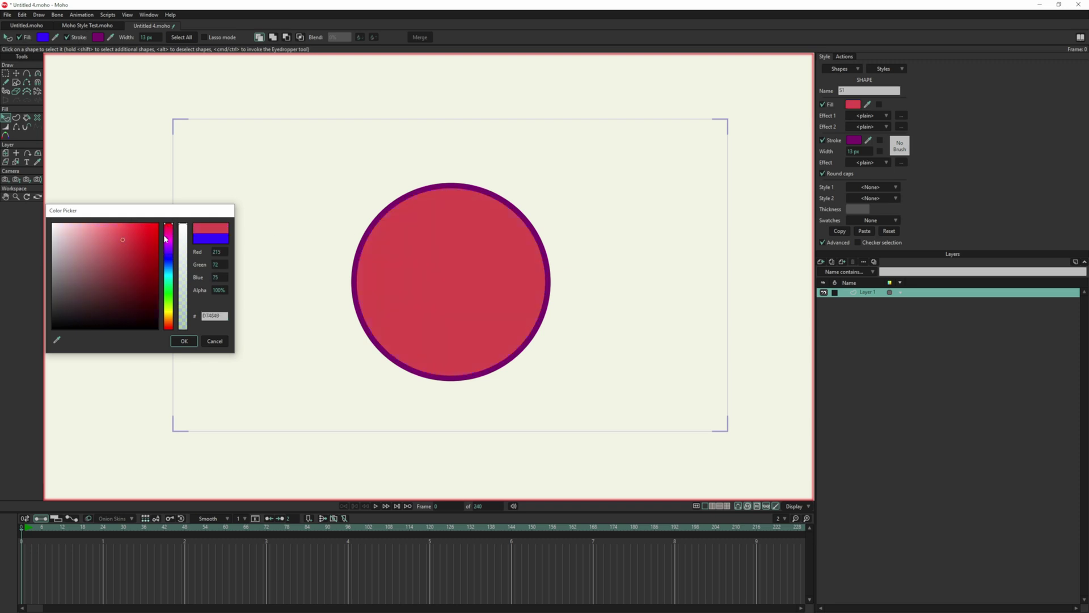
pyautogui.click(184, 341)
pyautogui.click(676, 170)
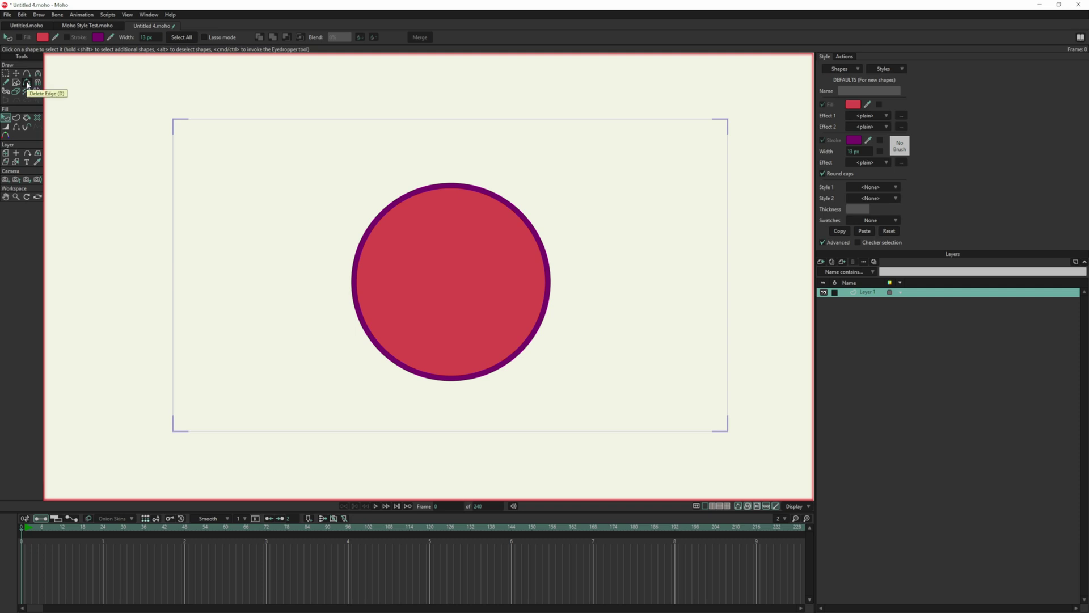
# Set the circle's outline to the brighter purple 7B2A71
pyautogui.hotkey('ctrl', 'a')
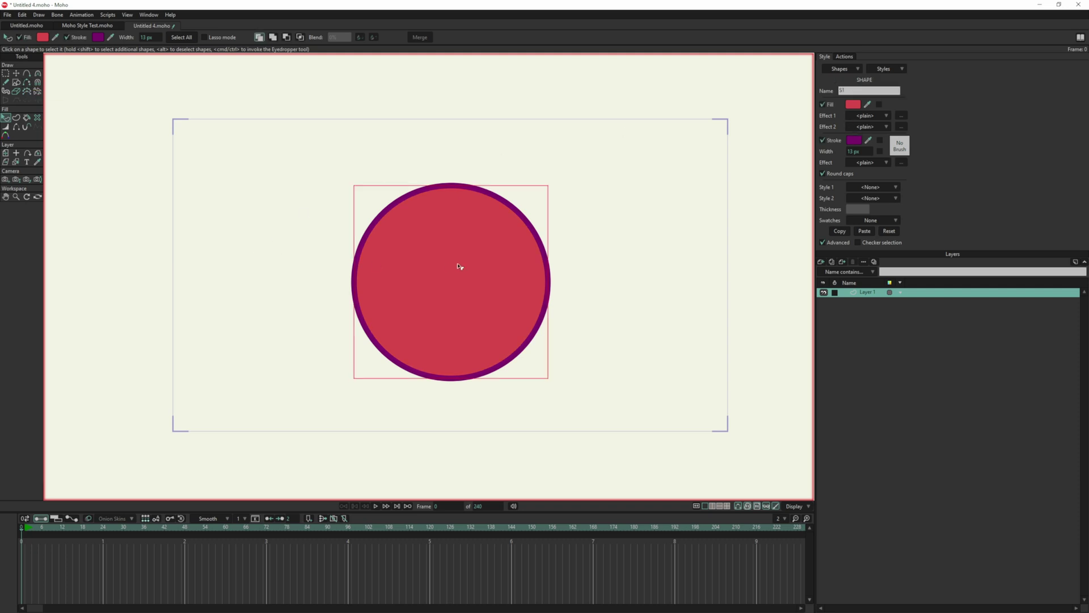
pyautogui.click(853, 140)
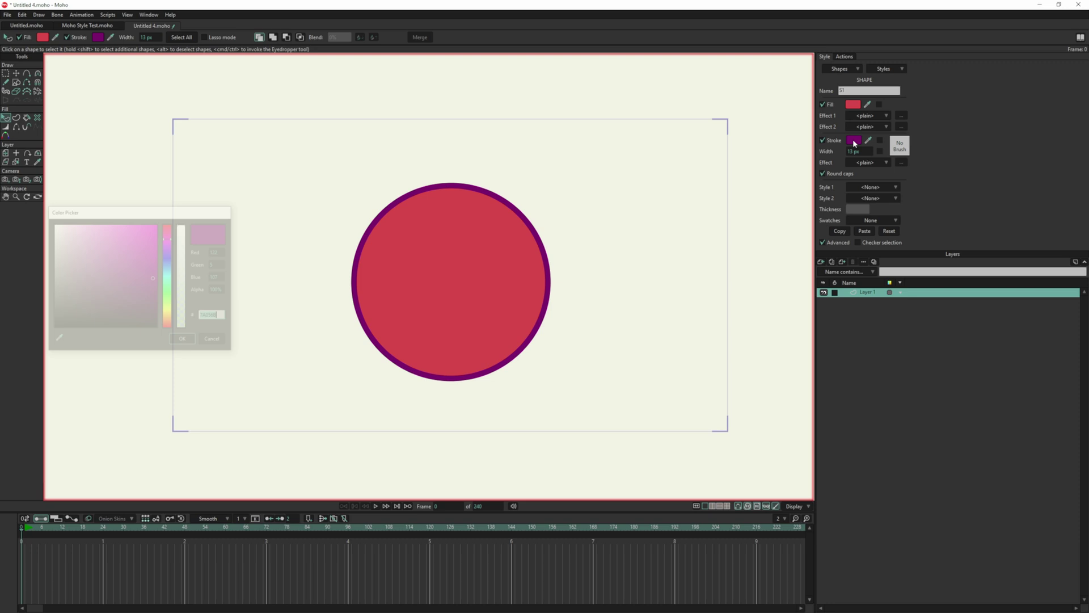
pyautogui.click(121, 278)
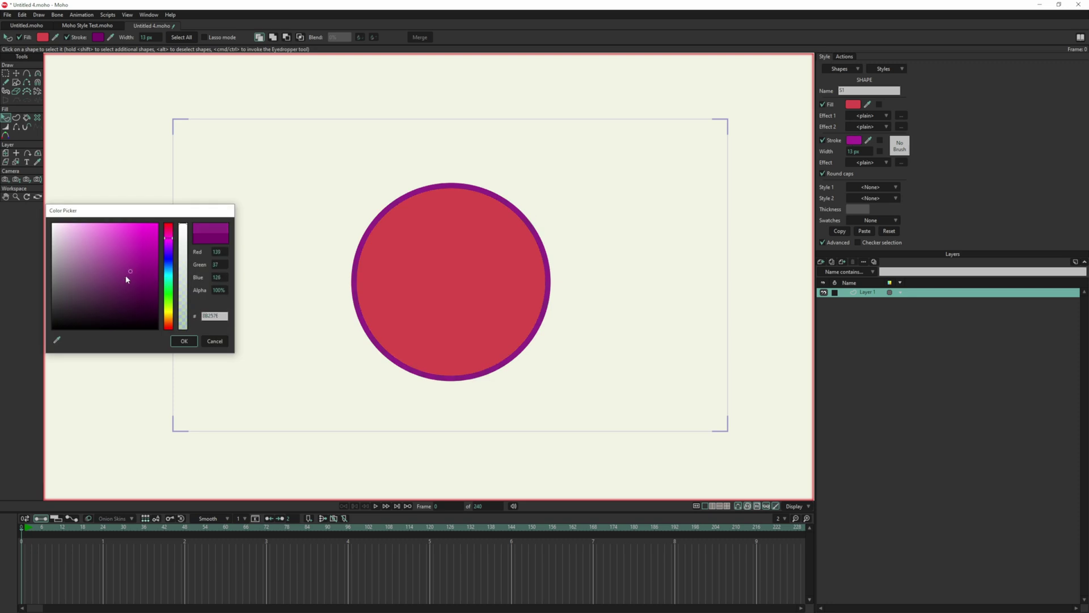
pyautogui.click(184, 341)
pyautogui.click(629, 132)
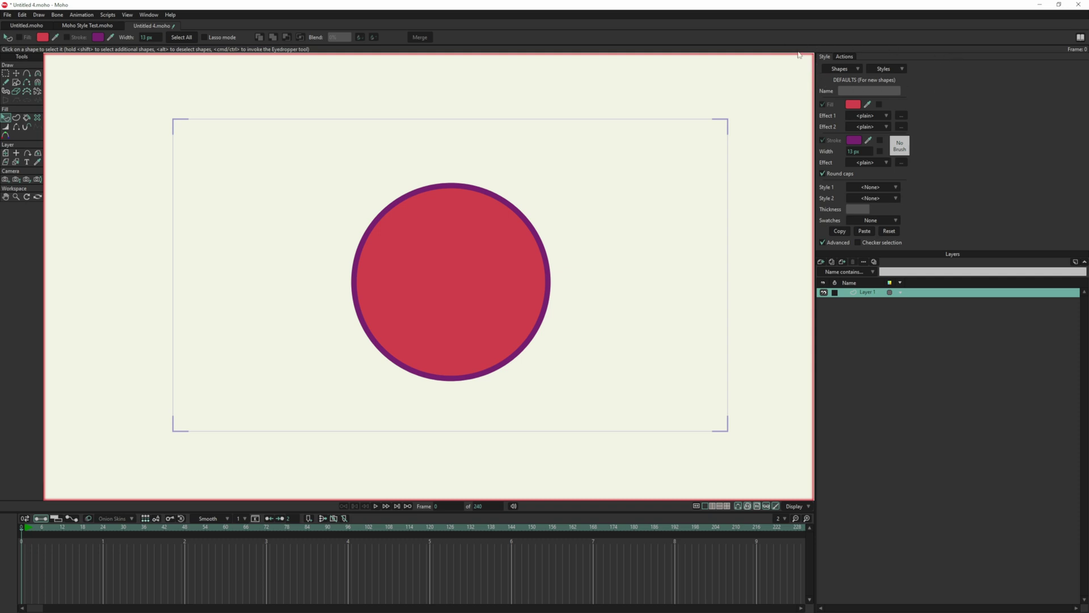
# Delete all unused styles so only None remains, then select the circle, shape S1
pyautogui.click(883, 70)
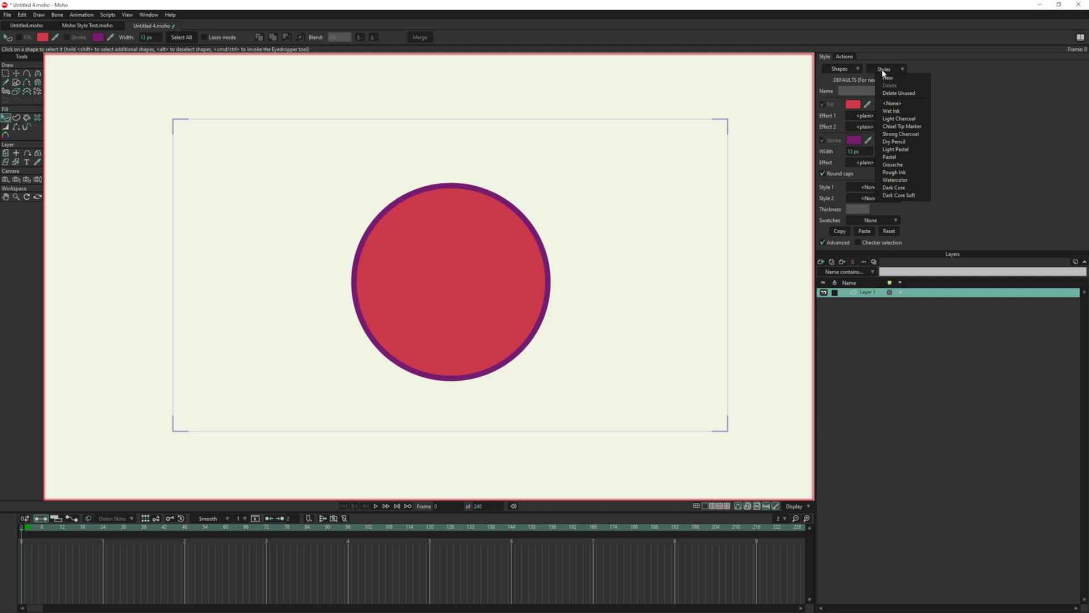
pyautogui.click(900, 93)
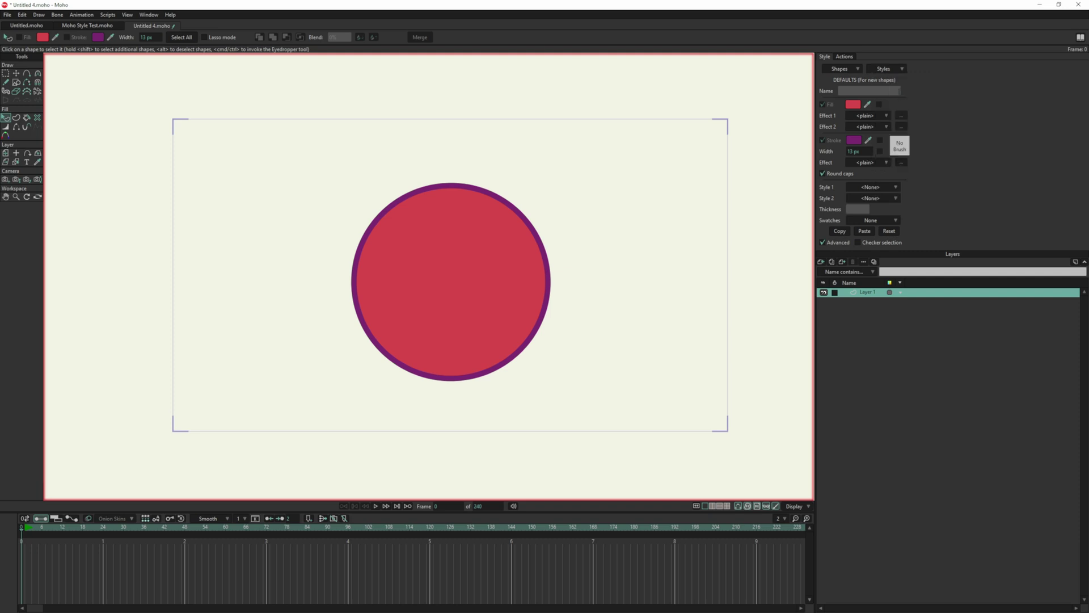
pyautogui.click(904, 69)
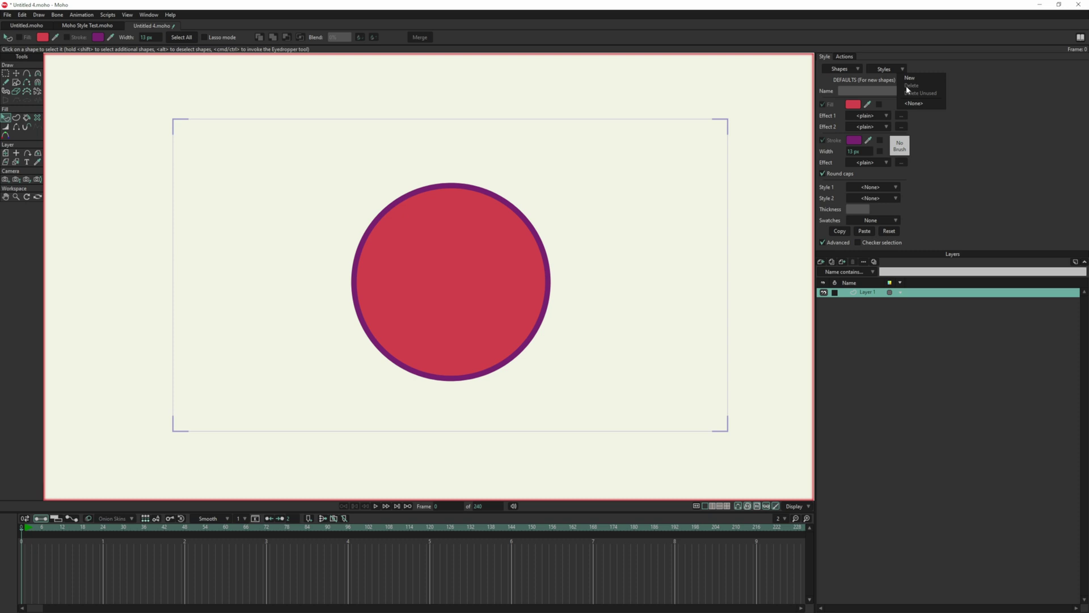
pyautogui.click(1027, 79)
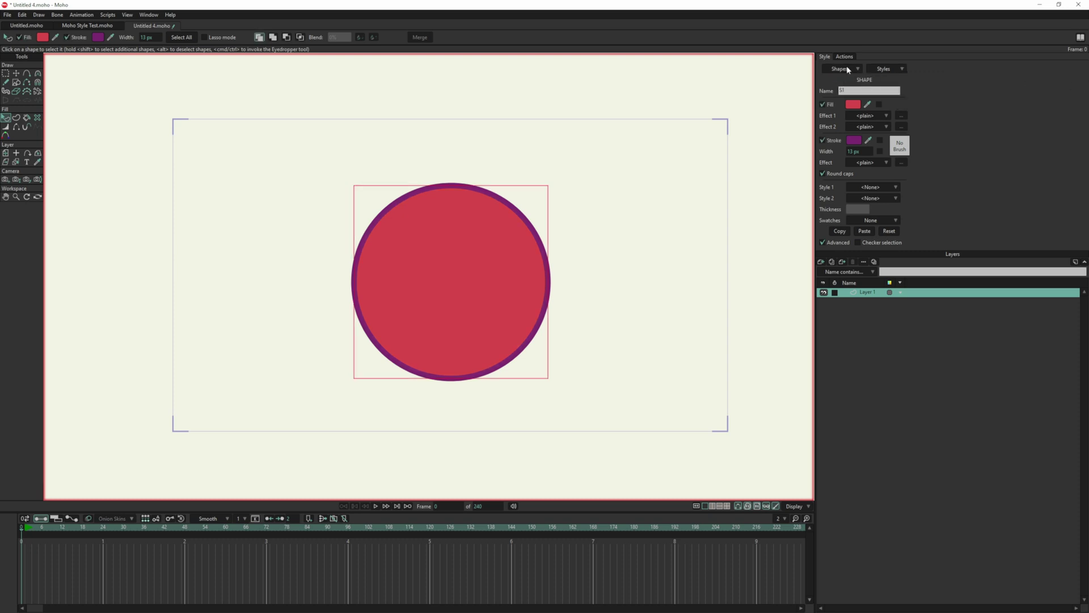
pyautogui.hotkey('ctrl', 'a')
pyautogui.click(859, 70)
# Draw a triangle at the canvas's upper left using the Draw Shape triangle option
pyautogui.click(16, 86)
pyautogui.click(16, 82)
pyautogui.click(113, 37)
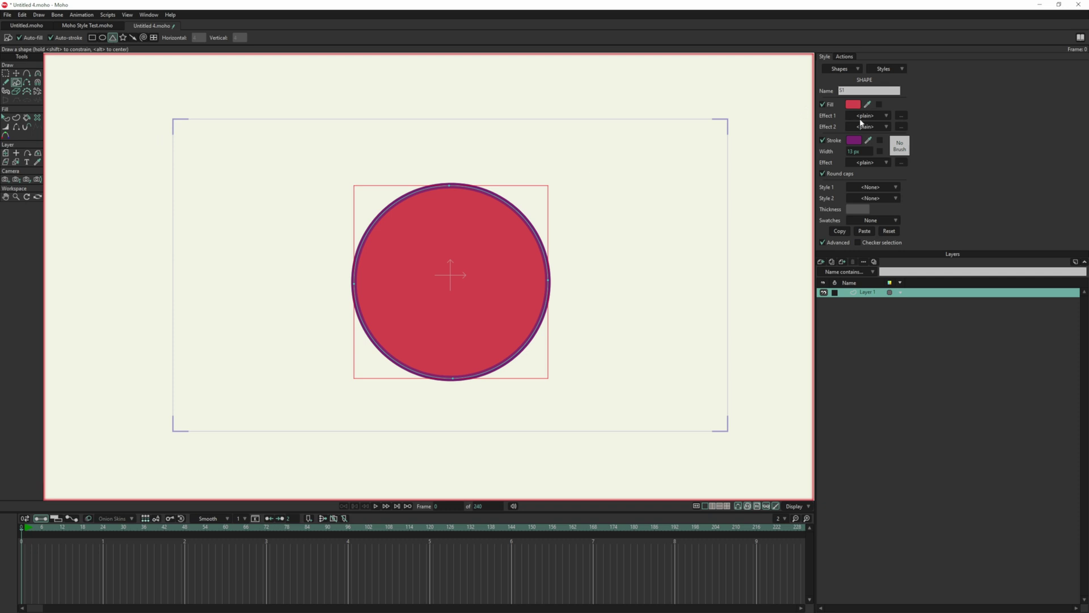
pyautogui.moveTo(291, 222); pyautogui.dragTo(197, 138)
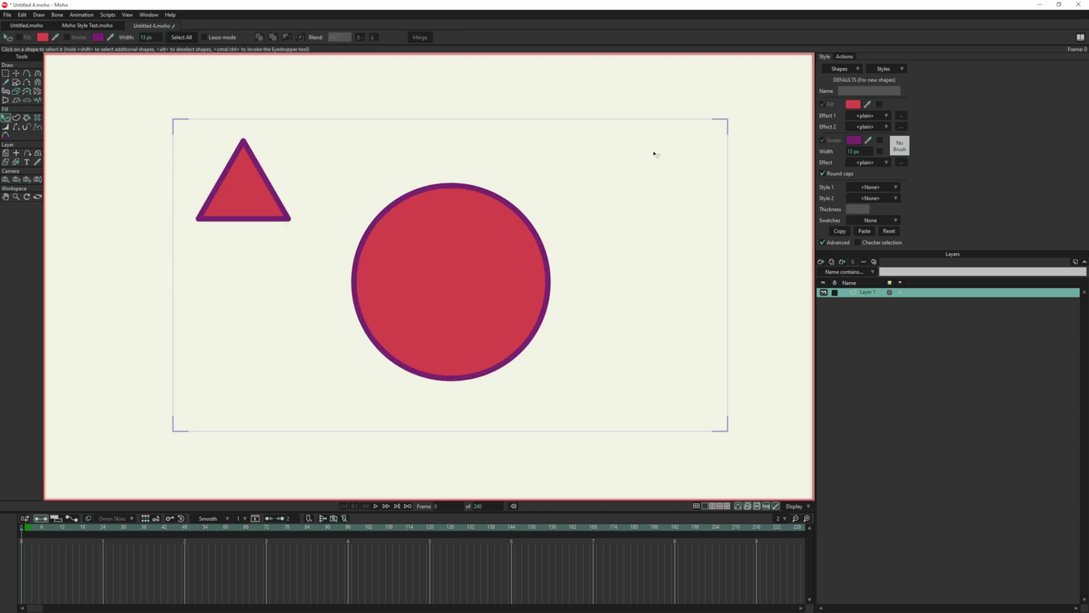
# Select shapes S2 and S1 from the shapes list, then check the styles list
pyautogui.click(843, 68)
pyautogui.click(854, 86)
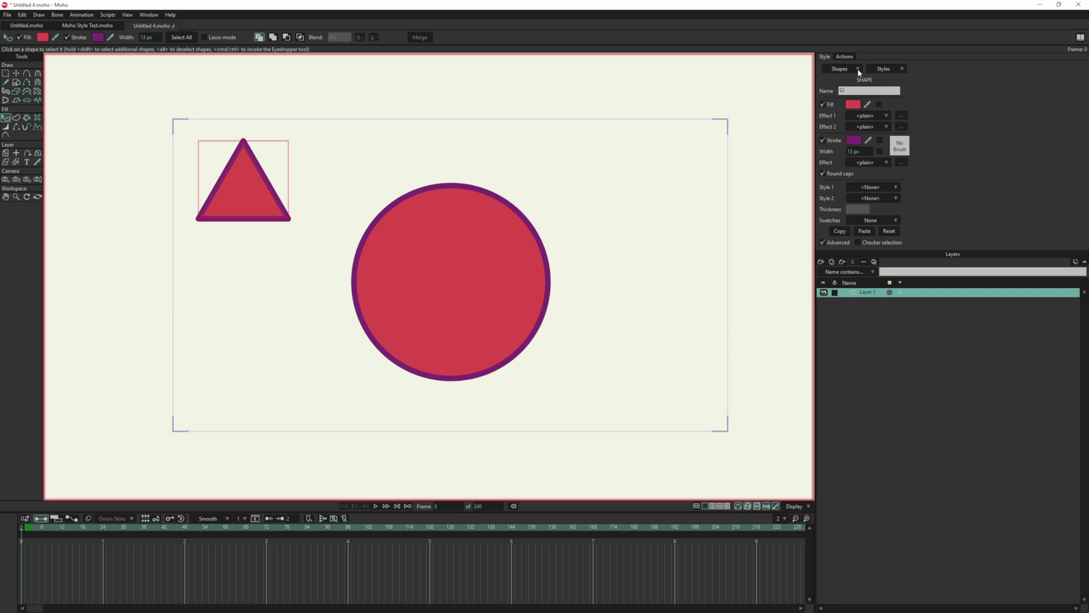
pyautogui.click(857, 69)
pyautogui.click(838, 78)
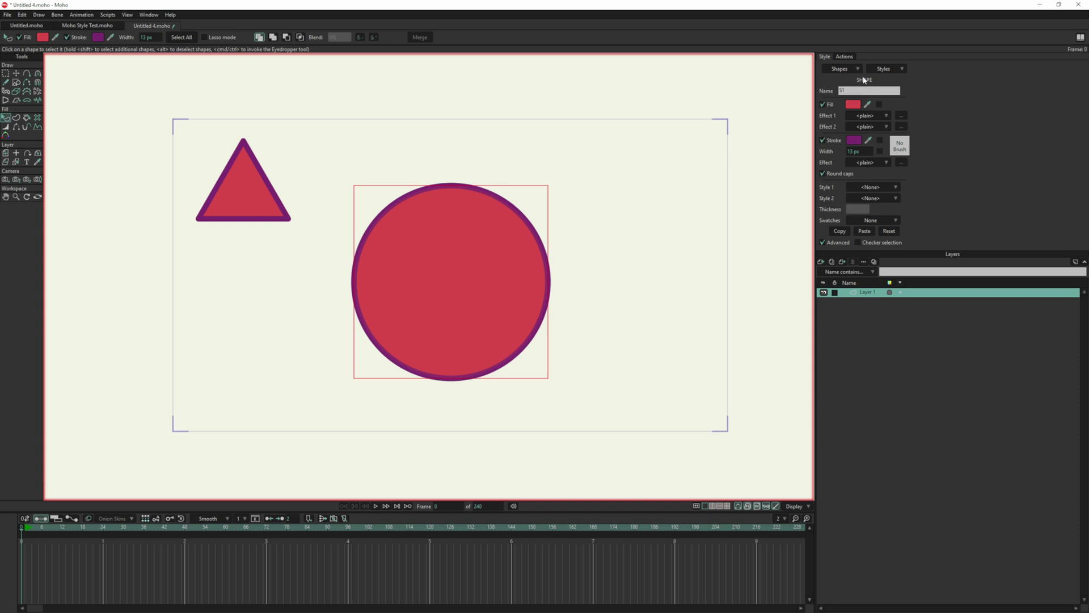
pyautogui.click(885, 68)
pyautogui.click(891, 104)
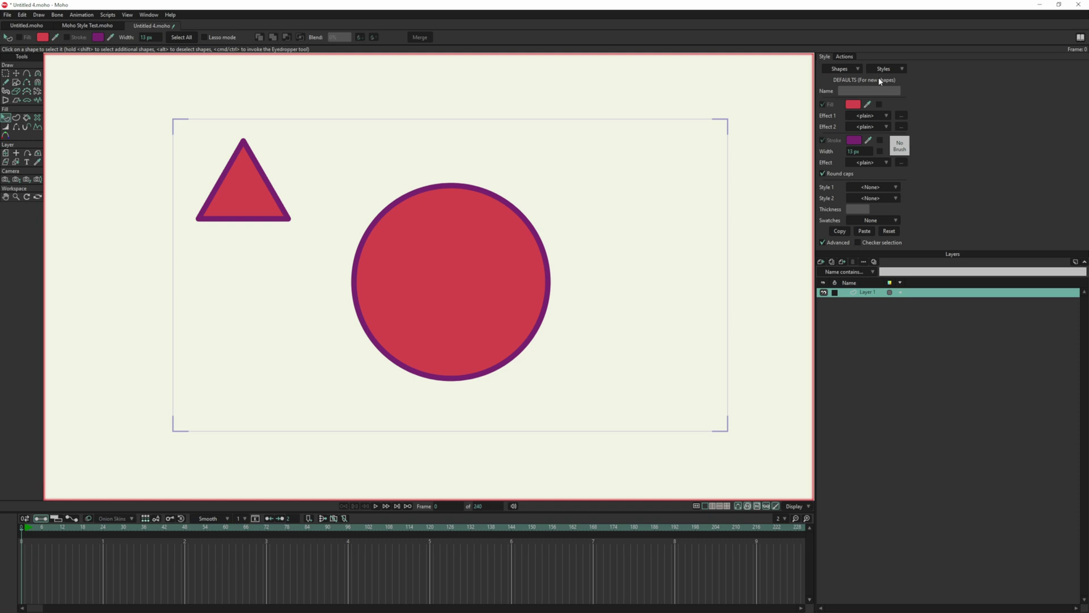
# Create a new shared style named Line Art
pyautogui.click(884, 71)
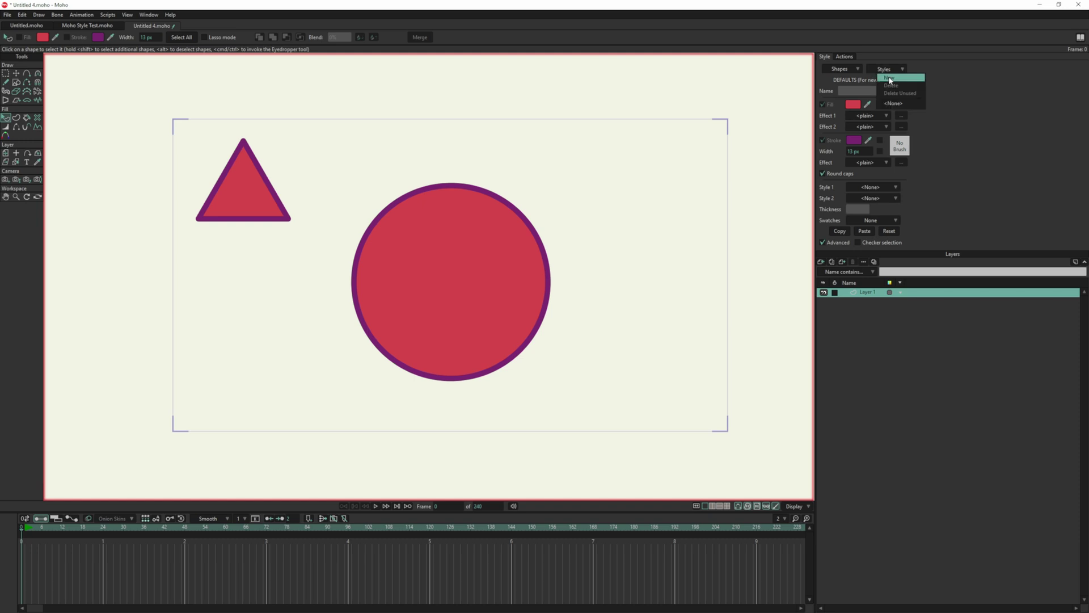
pyautogui.click(890, 83)
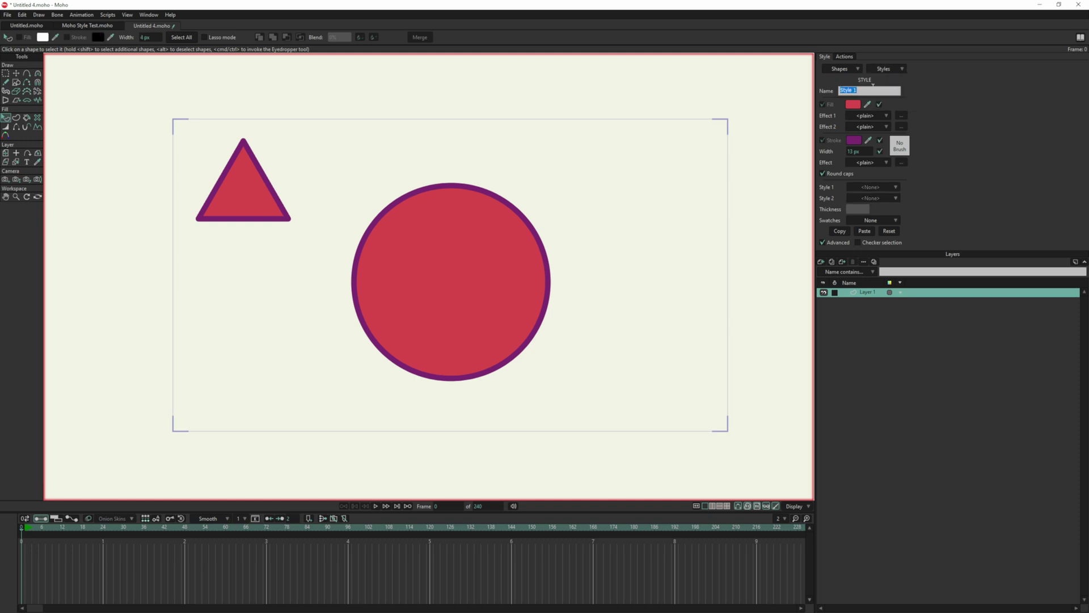
pyautogui.write('Line Art')
pyautogui.press('Return')
# Select the triangle shape and start renaming it Triangle
pyautogui.click(841, 71)
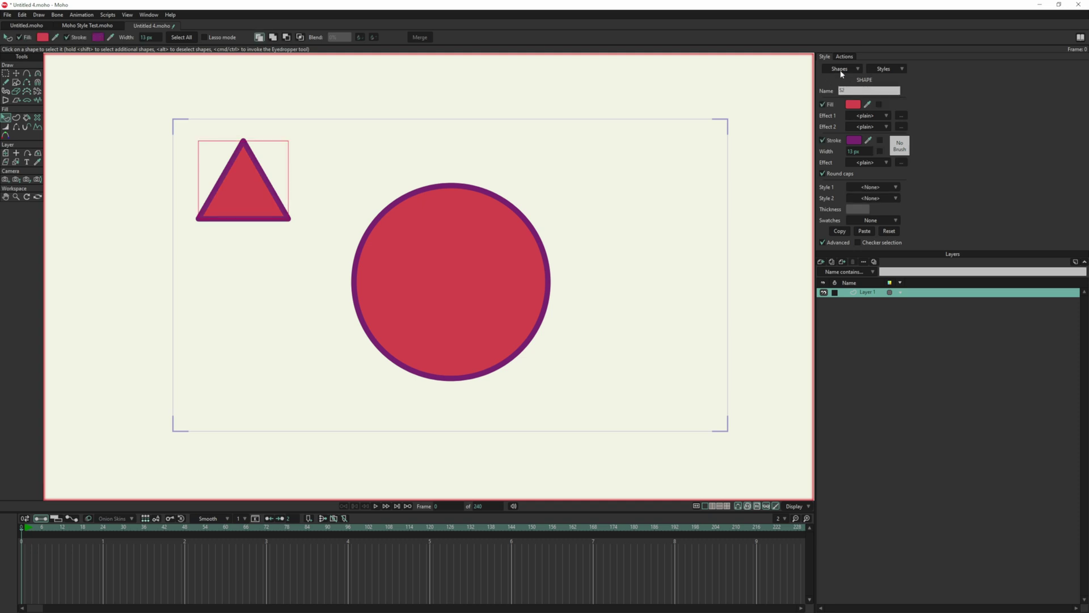
pyautogui.click(842, 72)
pyautogui.click(846, 85)
pyautogui.click(867, 90)
# Rename shape S1 to Circle
pyautogui.click(841, 69)
pyautogui.click(862, 92)
pyautogui.write('Circle')
pyautogui.press('Return')
# Give the Triangle shape a cyan 48C8D7 fill, then deselect it
pyautogui.click(841, 68)
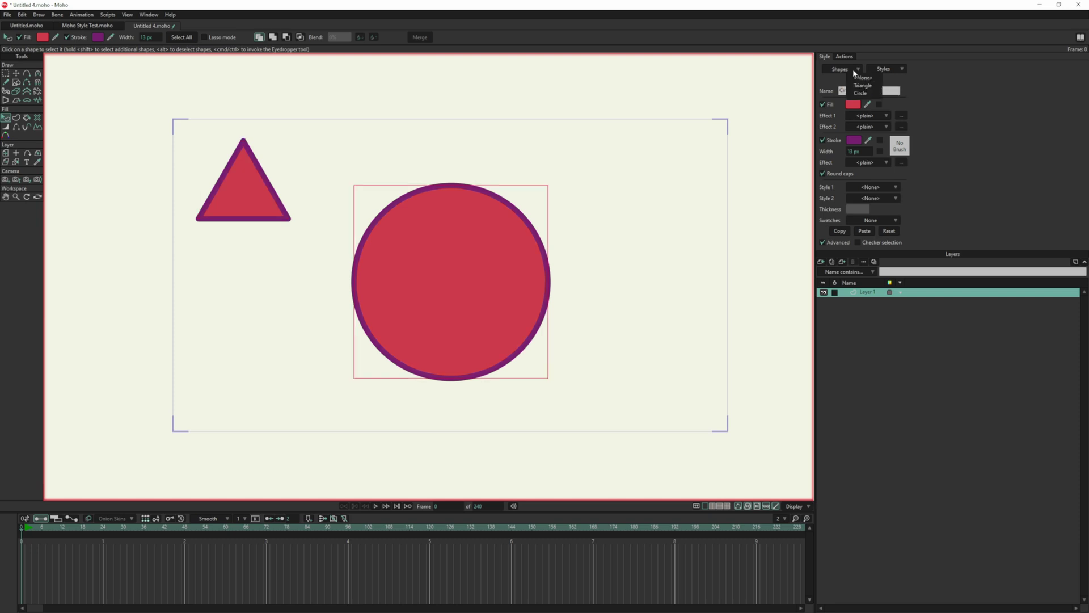
pyautogui.click(863, 85)
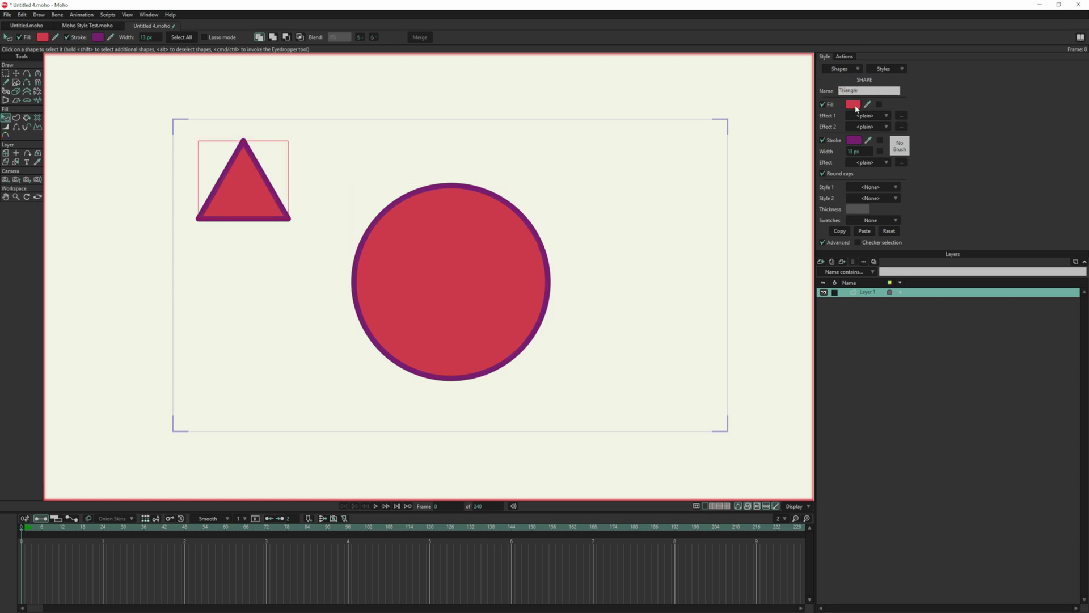
pyautogui.click(853, 104)
pyautogui.moveTo(169, 258); pyautogui.dragTo(168, 273)
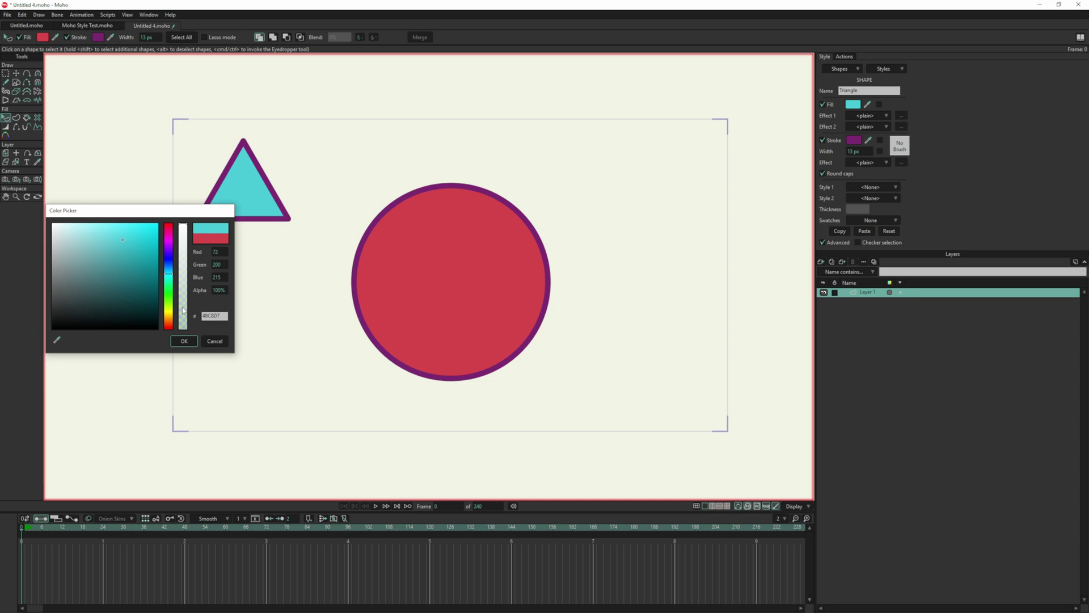
pyautogui.click(184, 340)
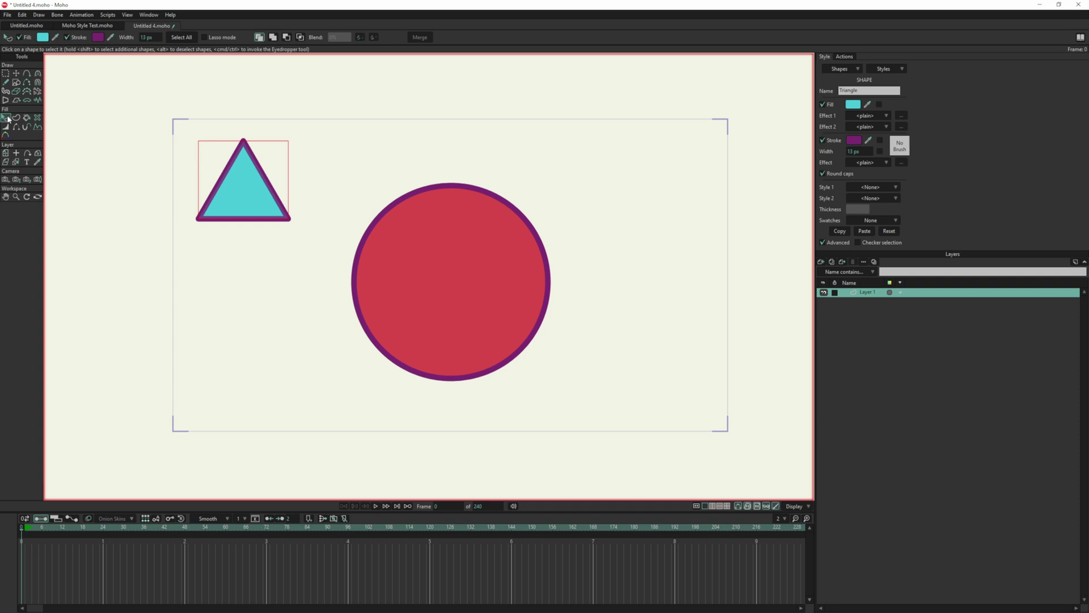
pyautogui.click(418, 272)
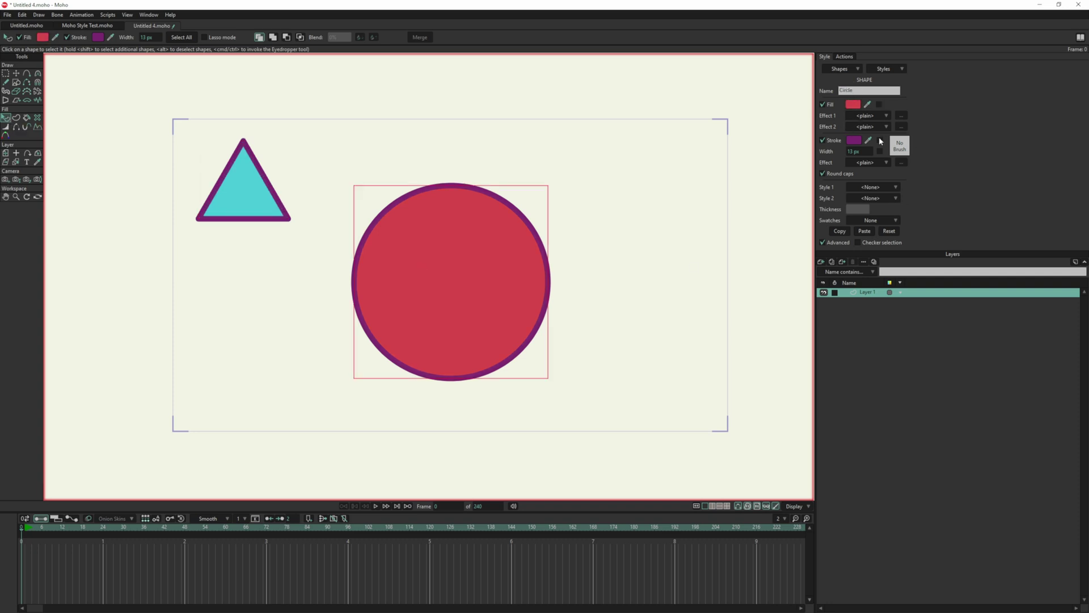
pyautogui.hotkey('ctrl', 'z')
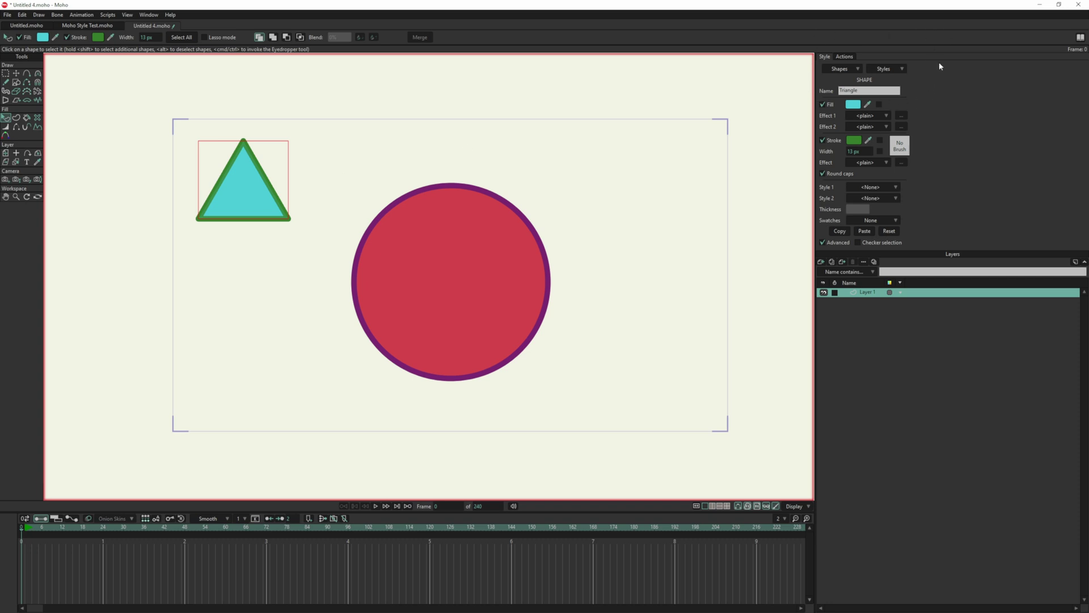
pyautogui.click(655, 187)
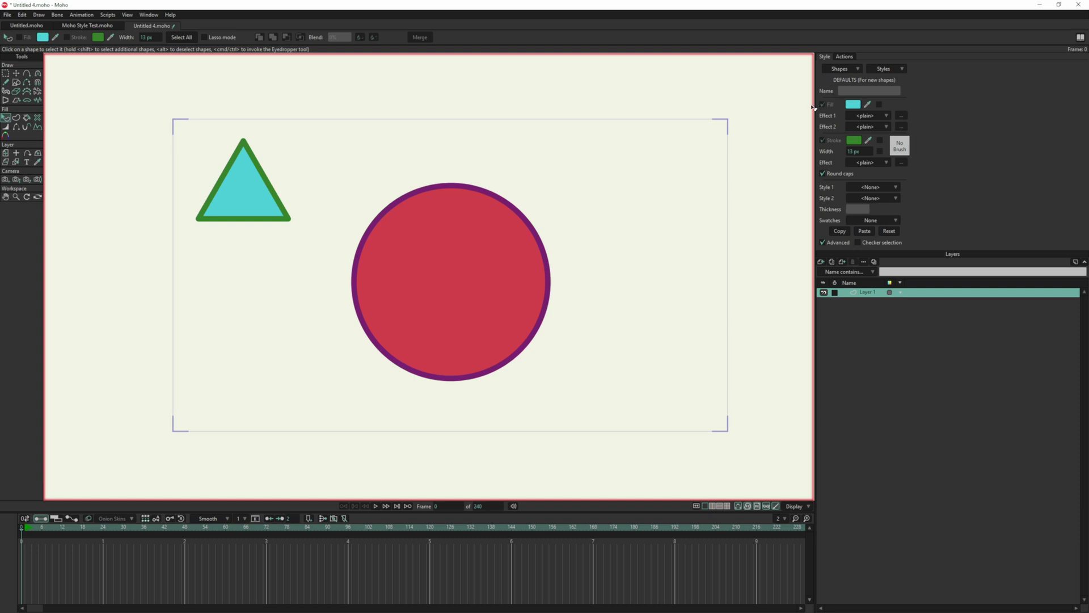
# Choose the Line Art style and set its fill colour to black
pyautogui.click(902, 69)
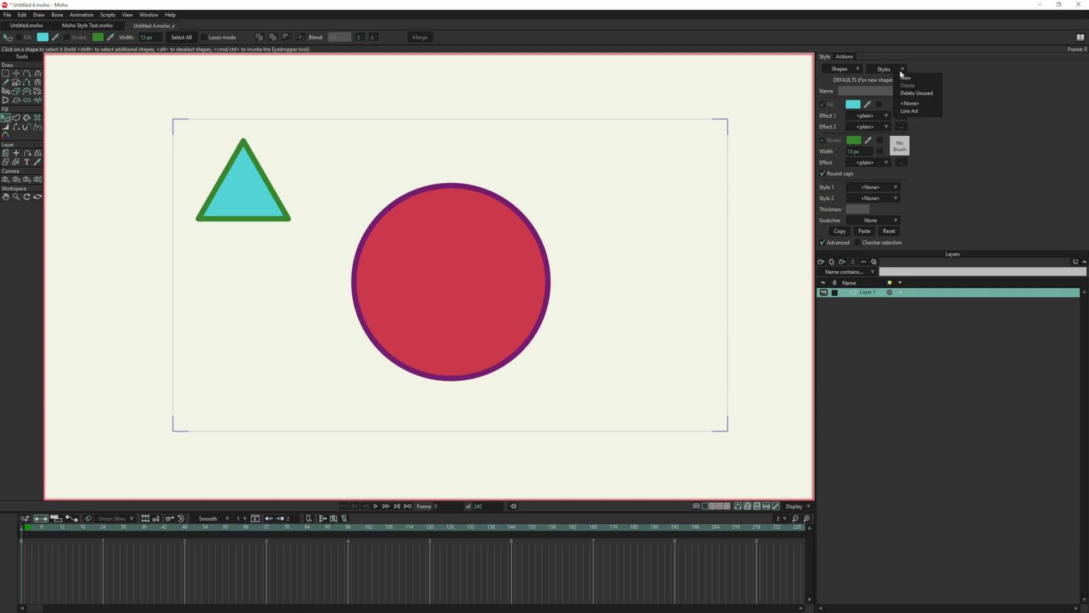
pyautogui.click(912, 112)
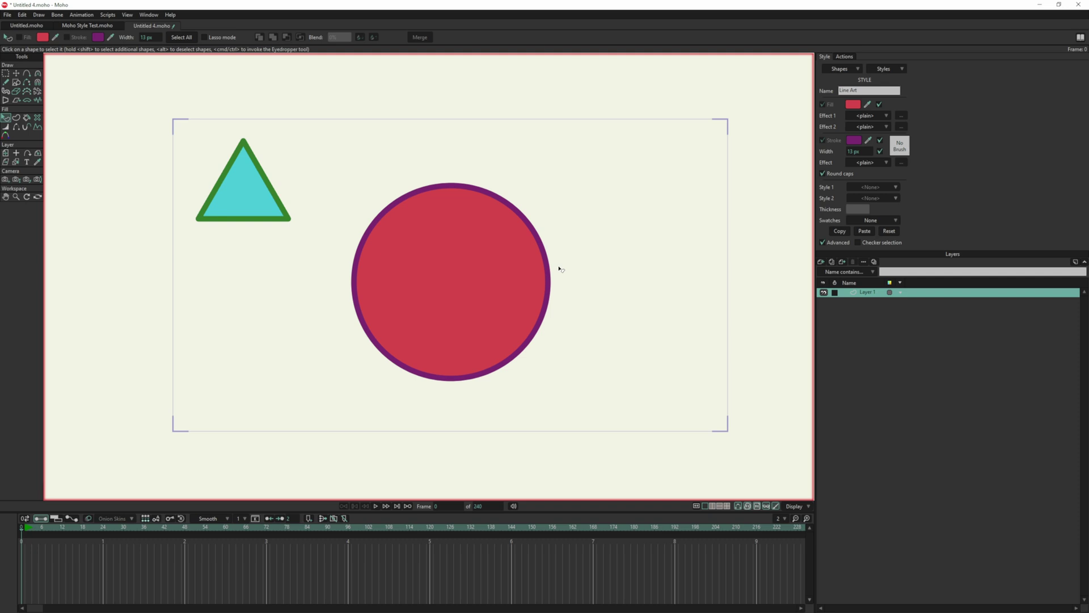
pyautogui.click(852, 105)
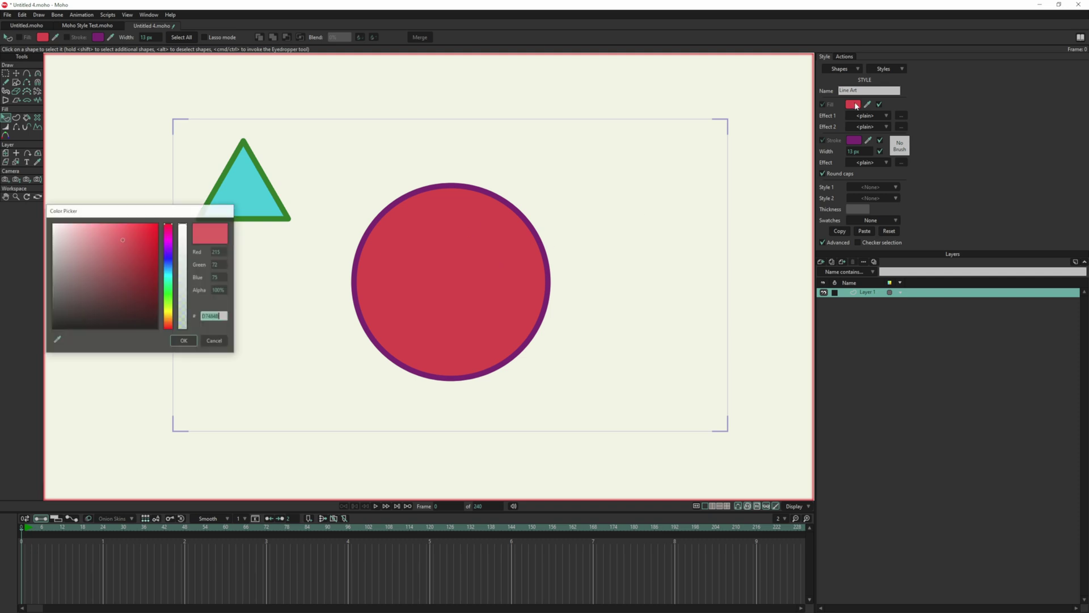
pyautogui.moveTo(138, 254)
pyautogui.mouseDown()
pyautogui.moveTo(157, 302)
pyautogui.moveTo(157, 343)
pyautogui.mouseUp()
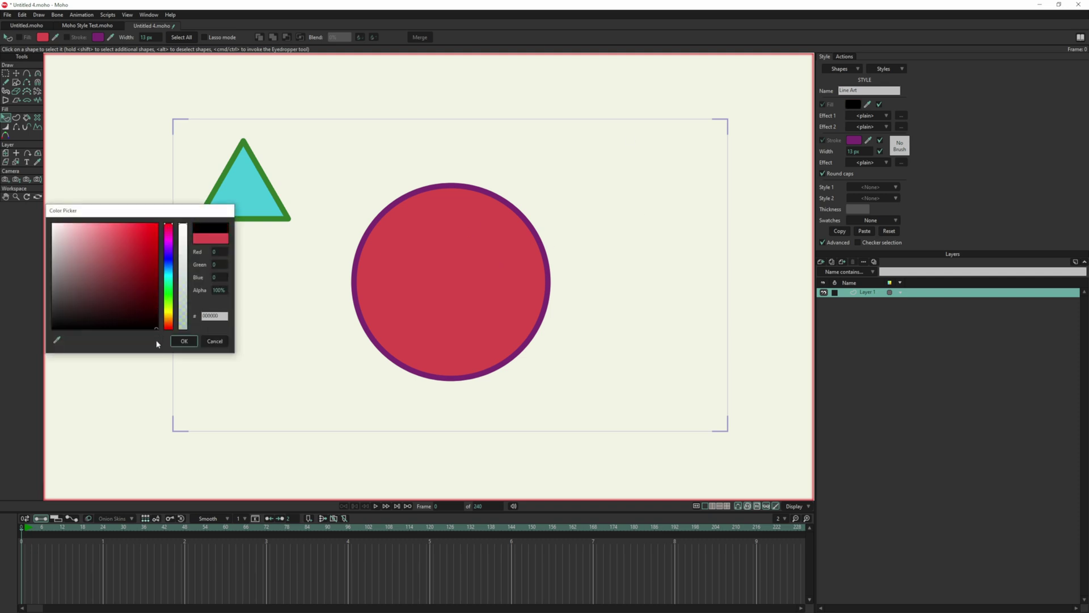
pyautogui.click(183, 343)
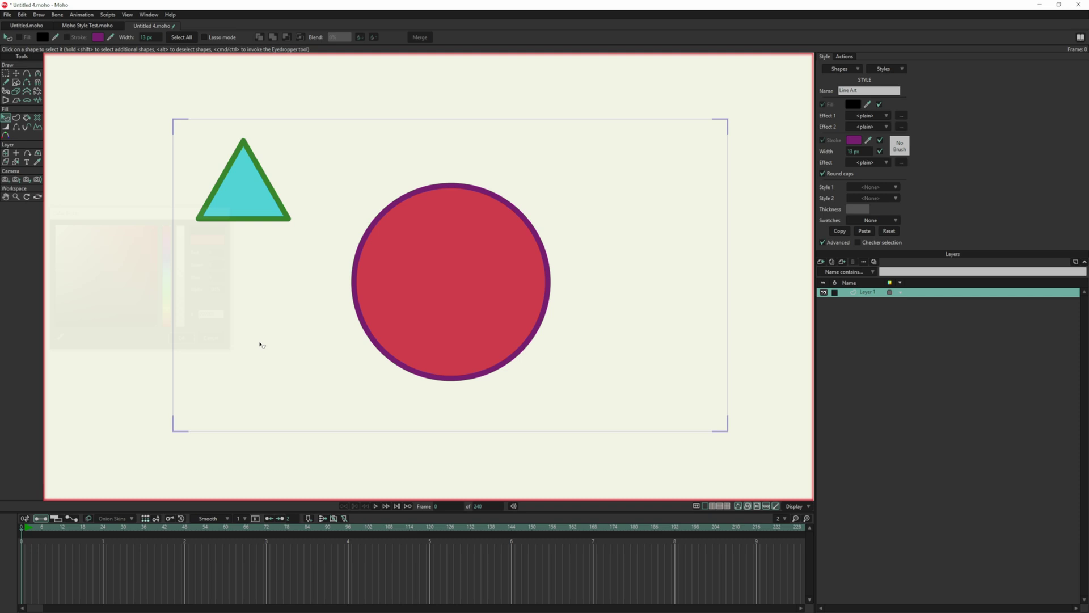
pyautogui.click(880, 151)
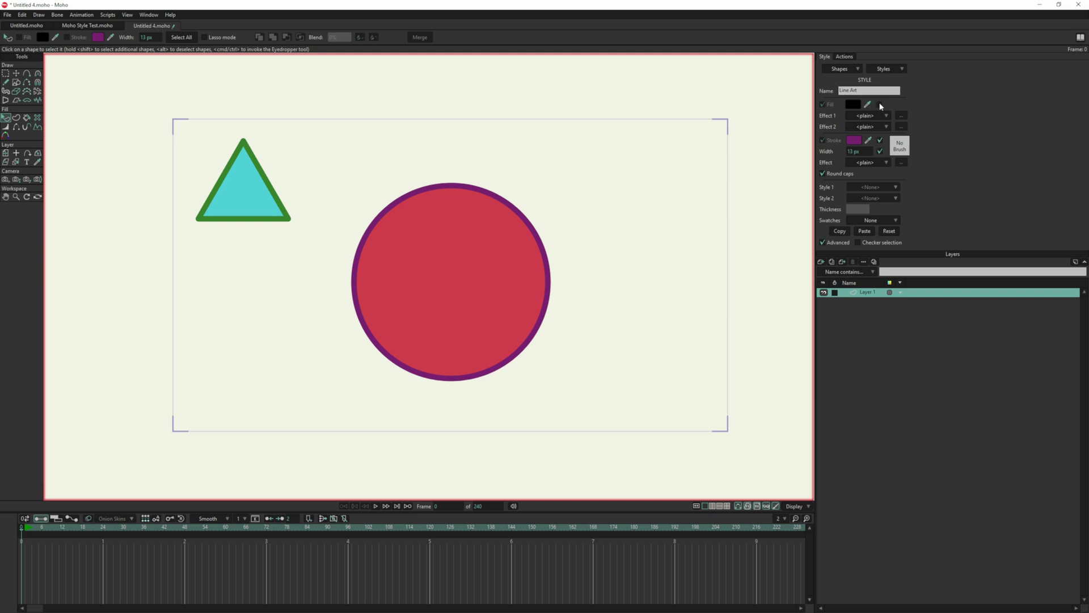
# Set Line Art's stroke colour to black and widen its line to 25 px
pyautogui.click(854, 140)
pyautogui.moveTo(146, 294); pyautogui.dragTo(165, 338)
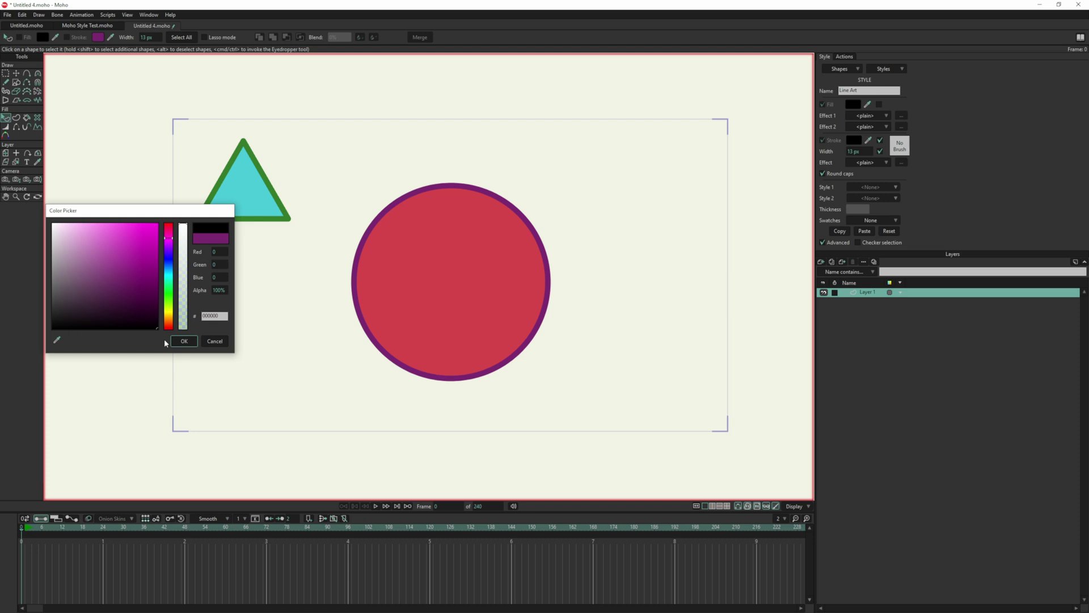
pyautogui.click(184, 341)
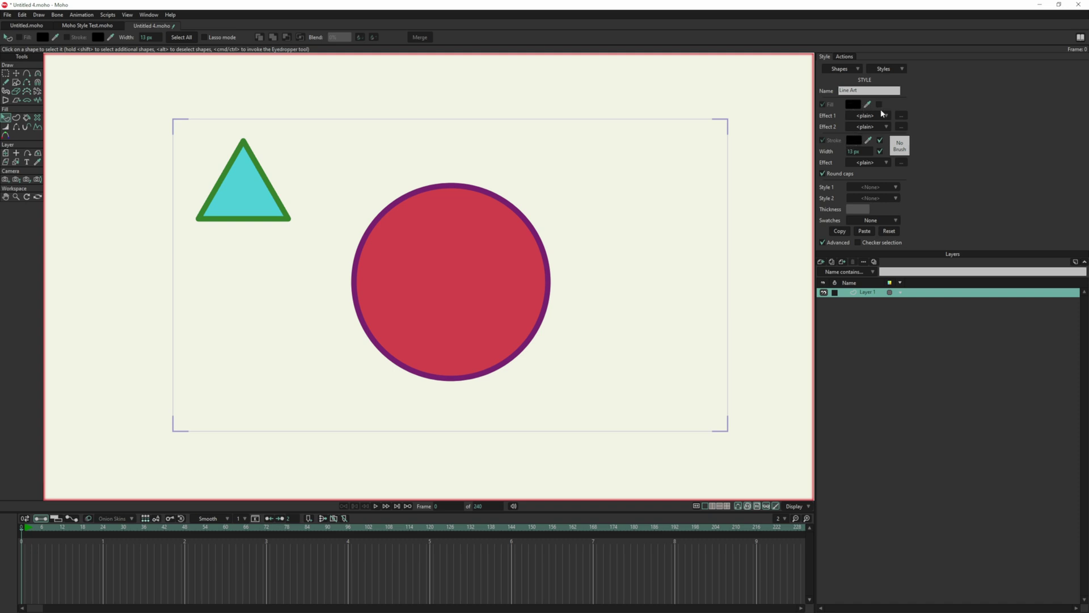
pyautogui.moveTo(861, 152); pyautogui.dragTo(893, 149)
# Select the red Circle shape and assign Line Art as its Style 1
pyautogui.click(457, 301)
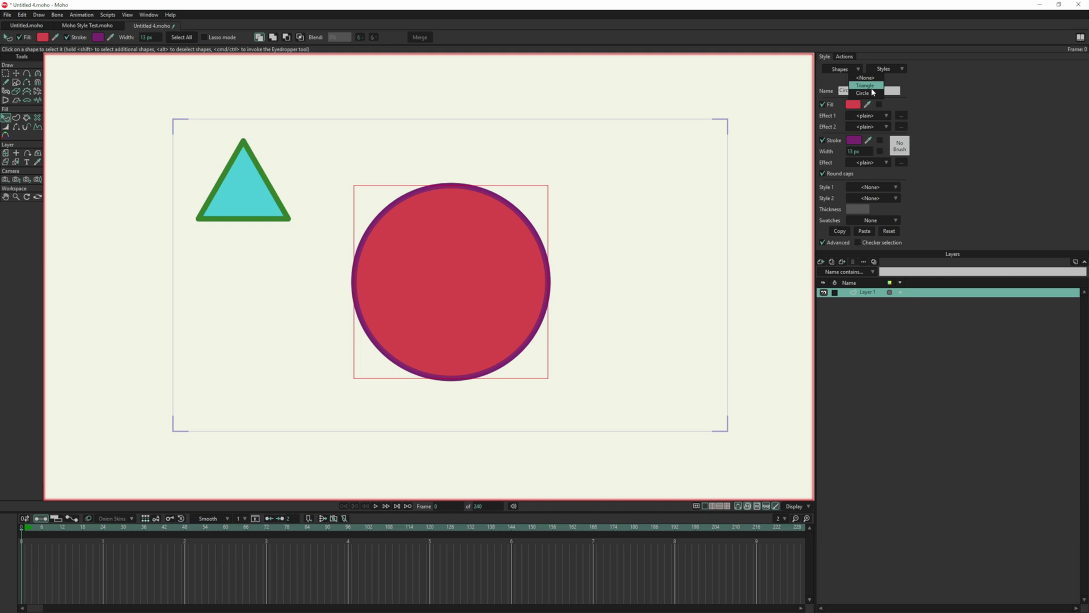
pyautogui.click(865, 93)
pyautogui.click(873, 188)
pyautogui.click(894, 70)
pyautogui.click(894, 72)
pyautogui.click(916, 181)
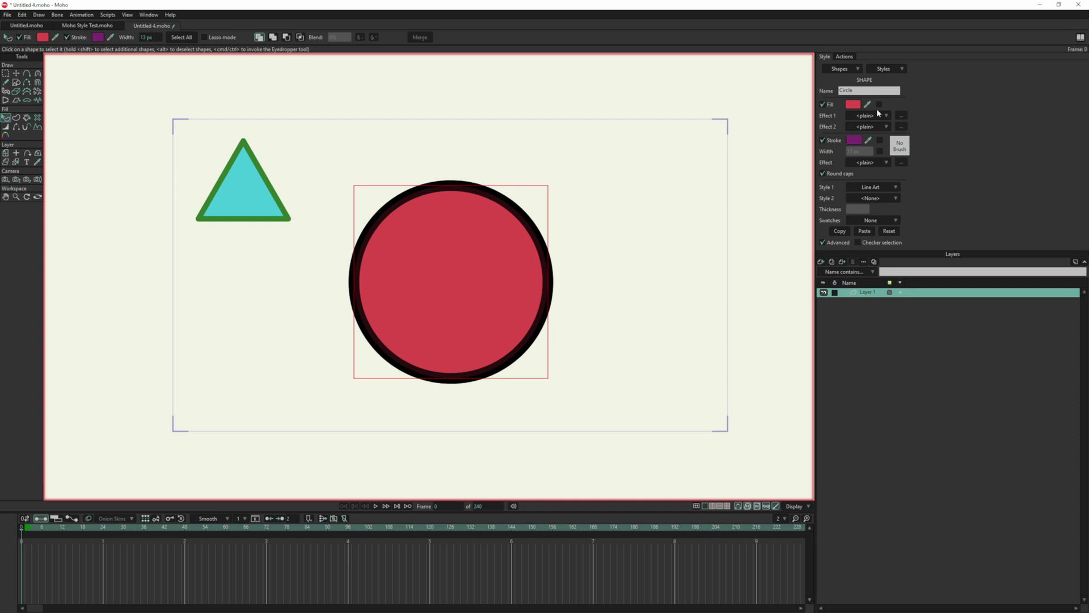
# Create the new Circle Fill shared style, comparing it against Line Art in the styles list
pyautogui.click(889, 72)
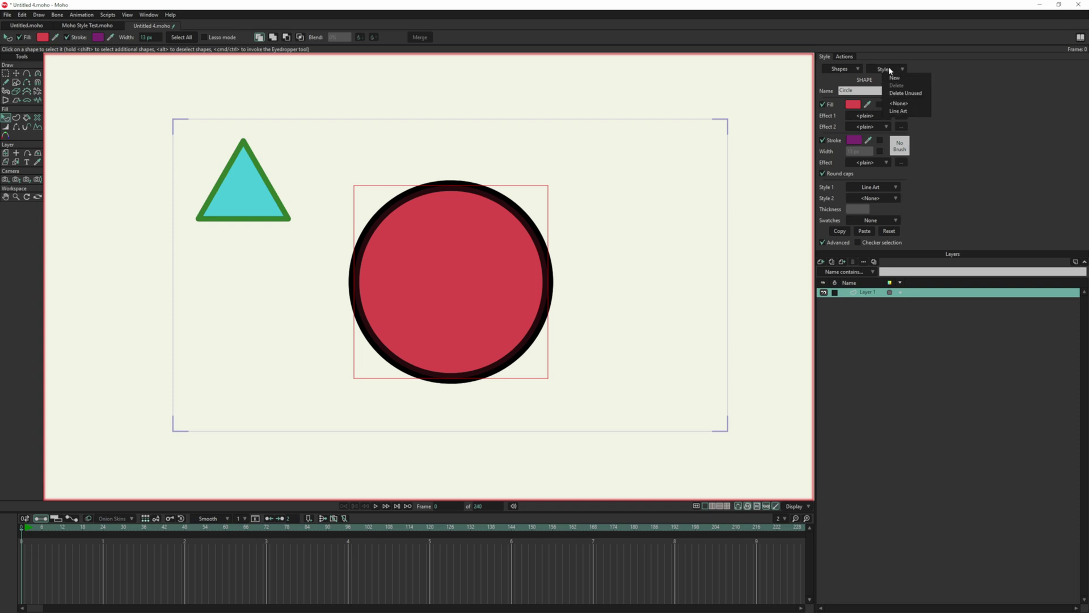
pyautogui.click(892, 77)
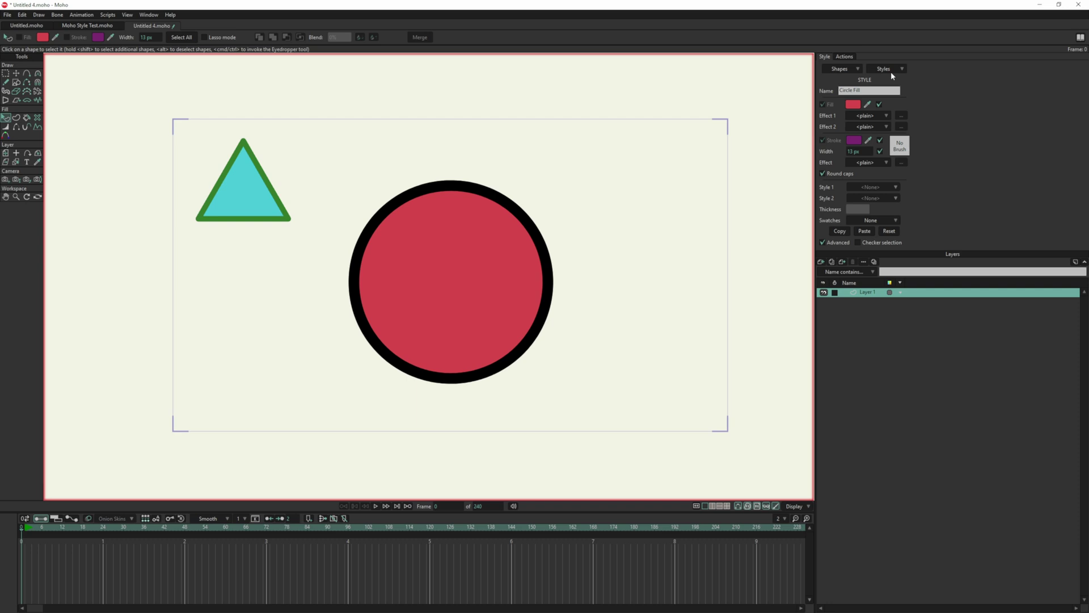
pyautogui.click(894, 70)
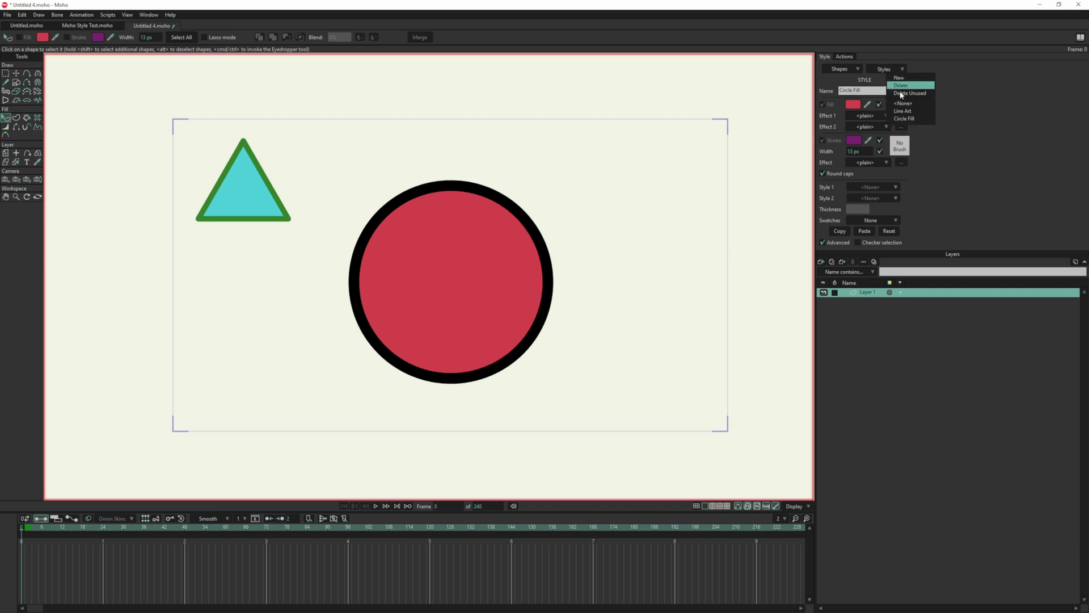
pyautogui.click(911, 111)
pyautogui.click(901, 69)
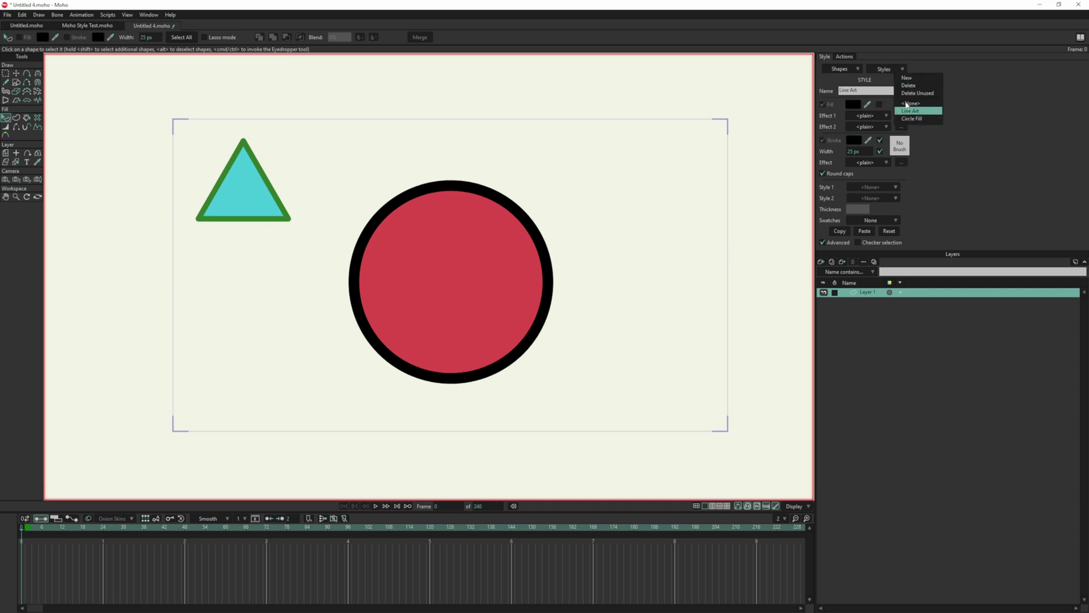
pyautogui.click(997, 102)
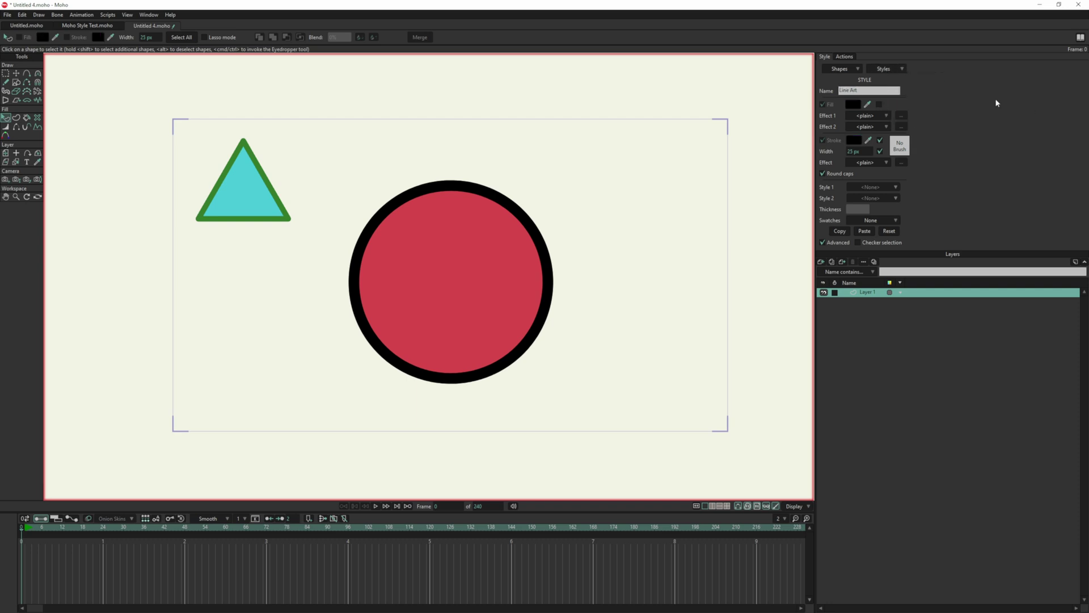
pyautogui.click(903, 69)
pyautogui.click(919, 104)
# Give Circle Fill a bright blue fill and a 13 px stroke width
pyautogui.click(861, 108)
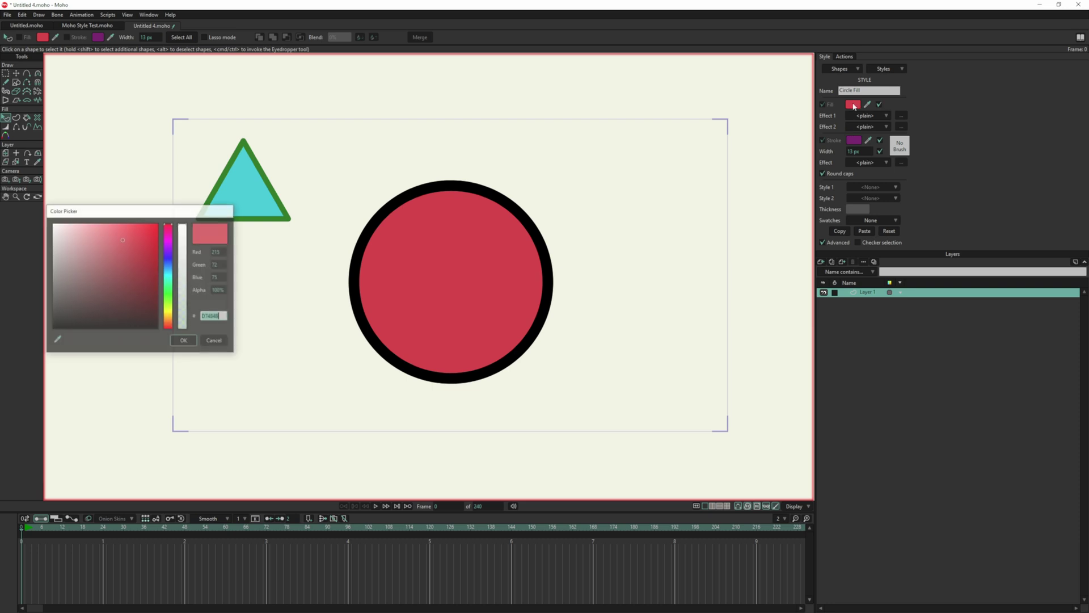
pyautogui.click(168, 257)
pyautogui.moveTo(143, 251); pyautogui.dragTo(155, 225)
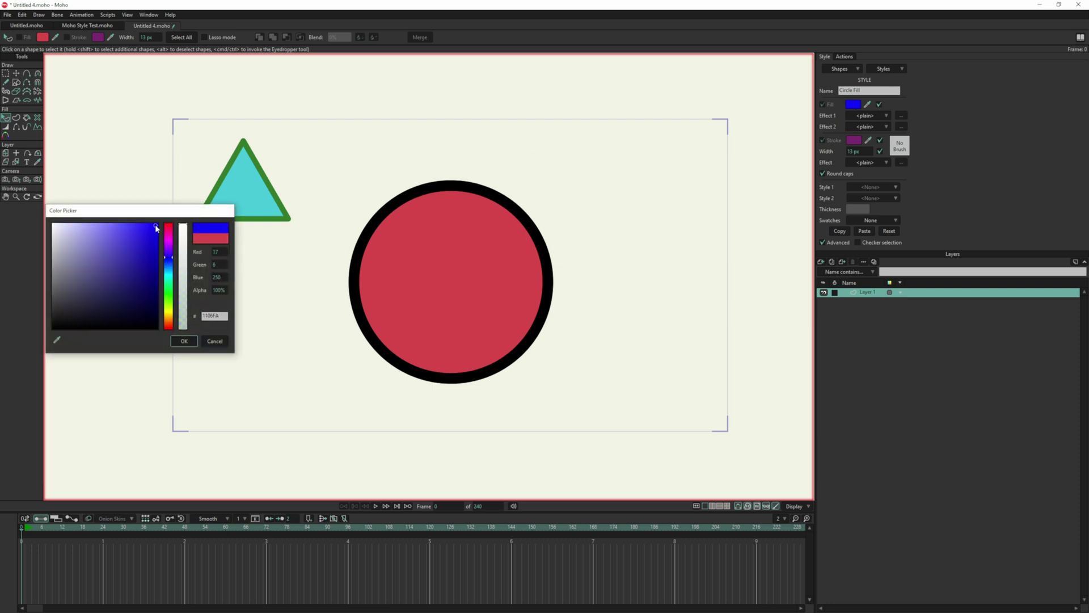
pyautogui.click(178, 342)
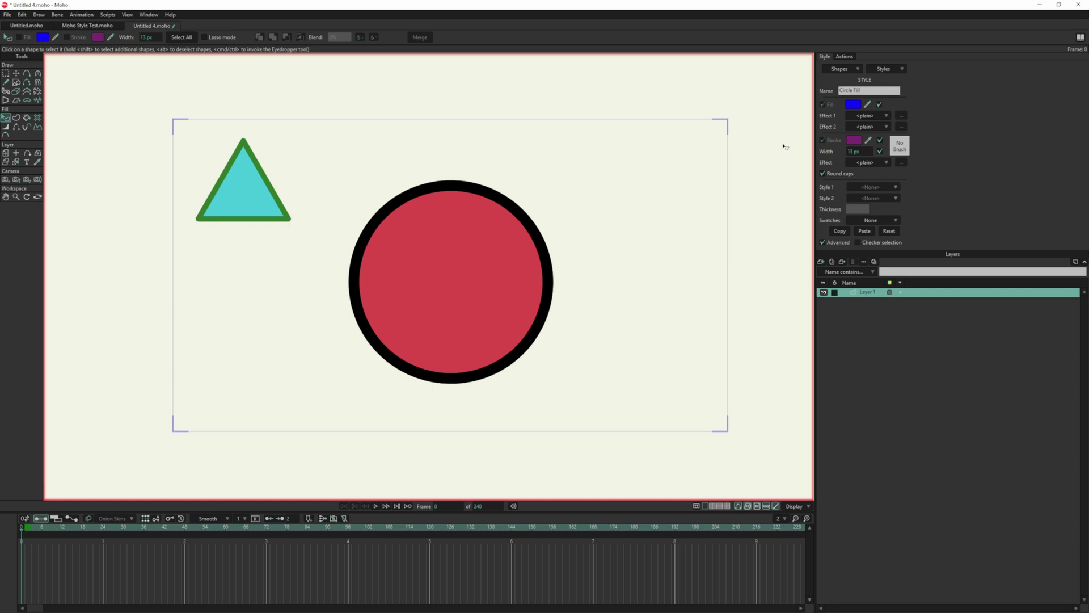
pyautogui.click(880, 142)
# Give the red circle Circle Fill as its second style, turning it blue, and open Circle Fill for editing
pyautogui.click(435, 278)
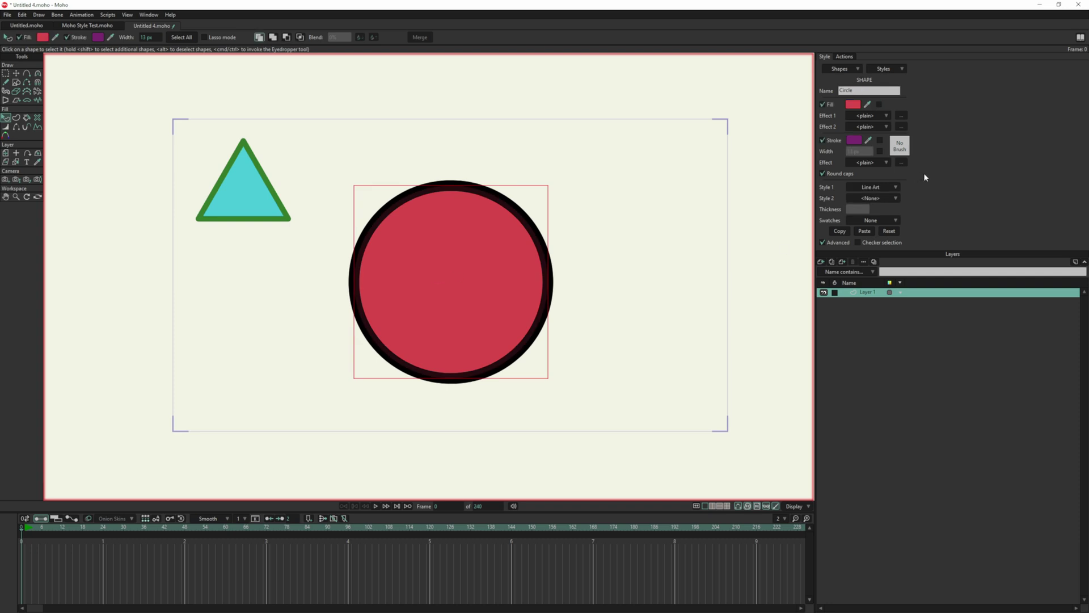
pyautogui.click(888, 199)
pyautogui.click(897, 223)
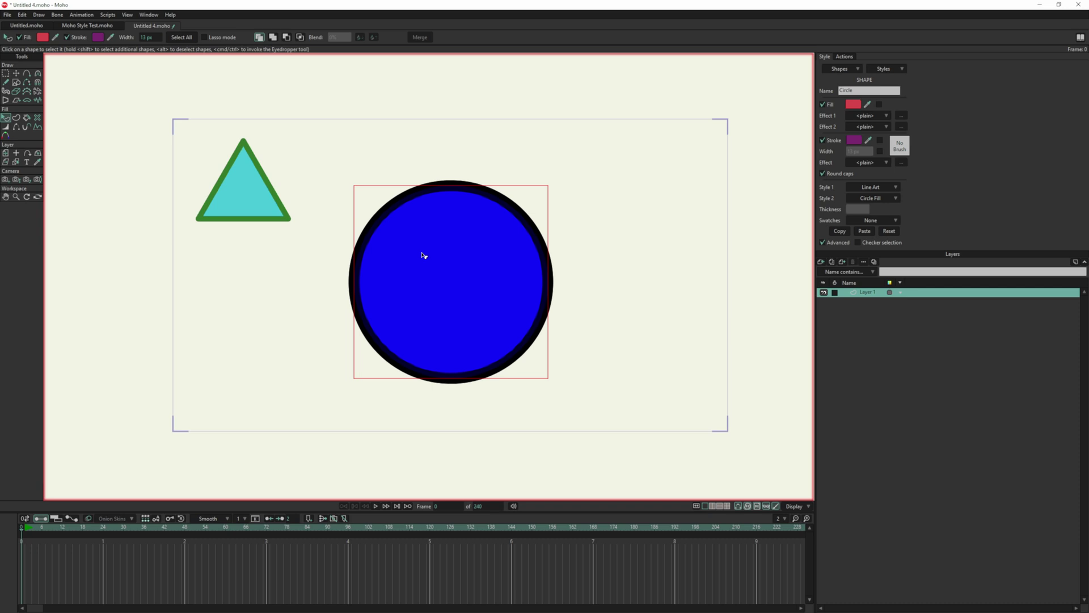
pyautogui.click(892, 68)
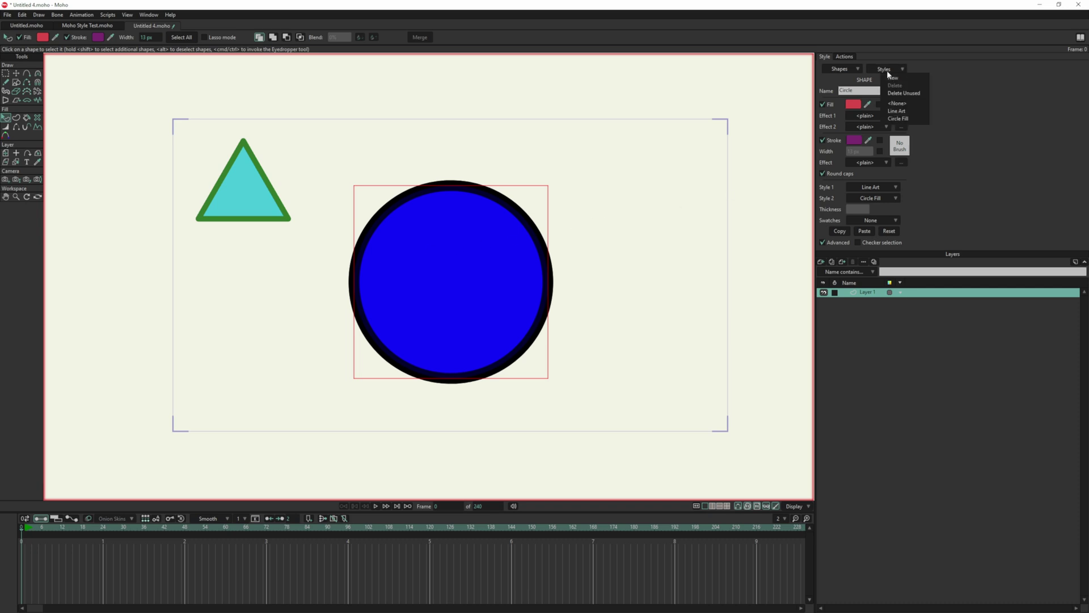
pyautogui.click(897, 119)
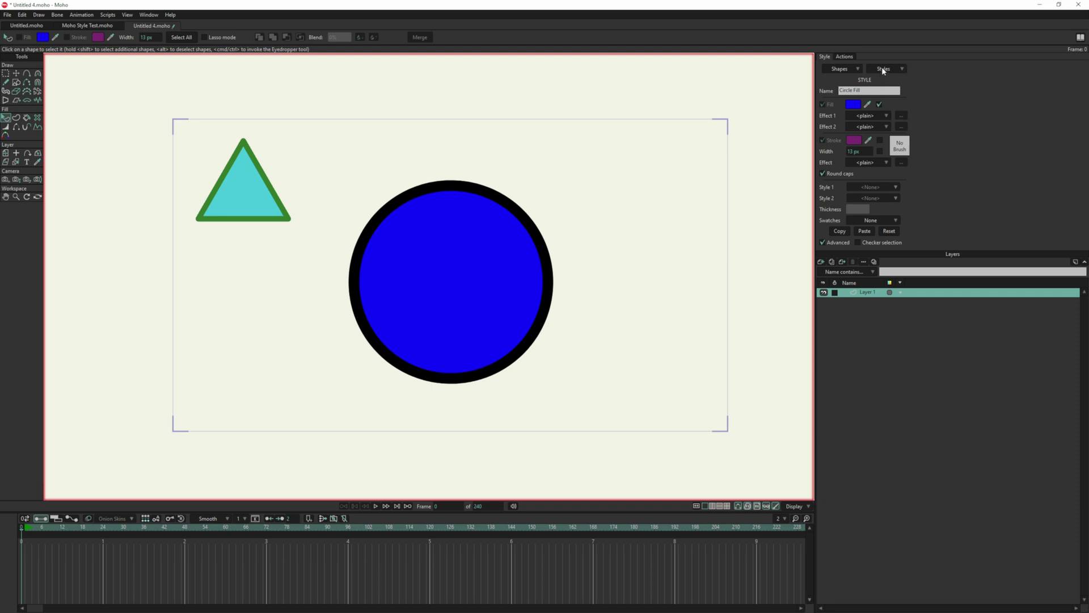
# Recolour the Circle Fill style's fill from blue to bright green
pyautogui.click(862, 105)
pyautogui.moveTo(167, 280); pyautogui.dragTo(168, 296)
pyautogui.click(179, 340)
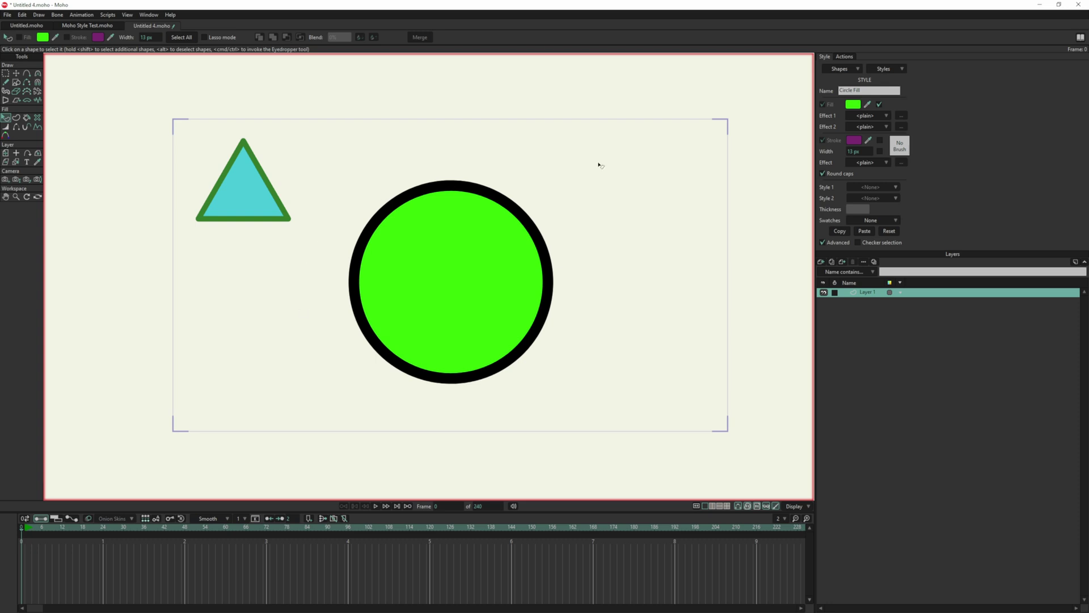
pyautogui.click(230, 193)
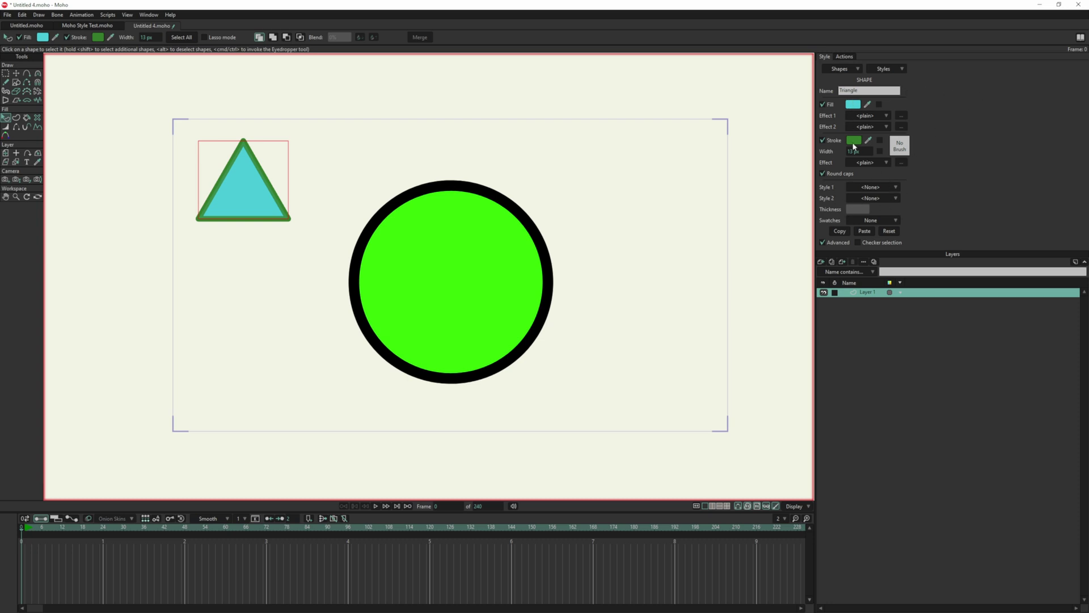
# Give the triangle Line Art as style 1 and Circle Fill as style 2
pyautogui.click(872, 189)
pyautogui.click(880, 204)
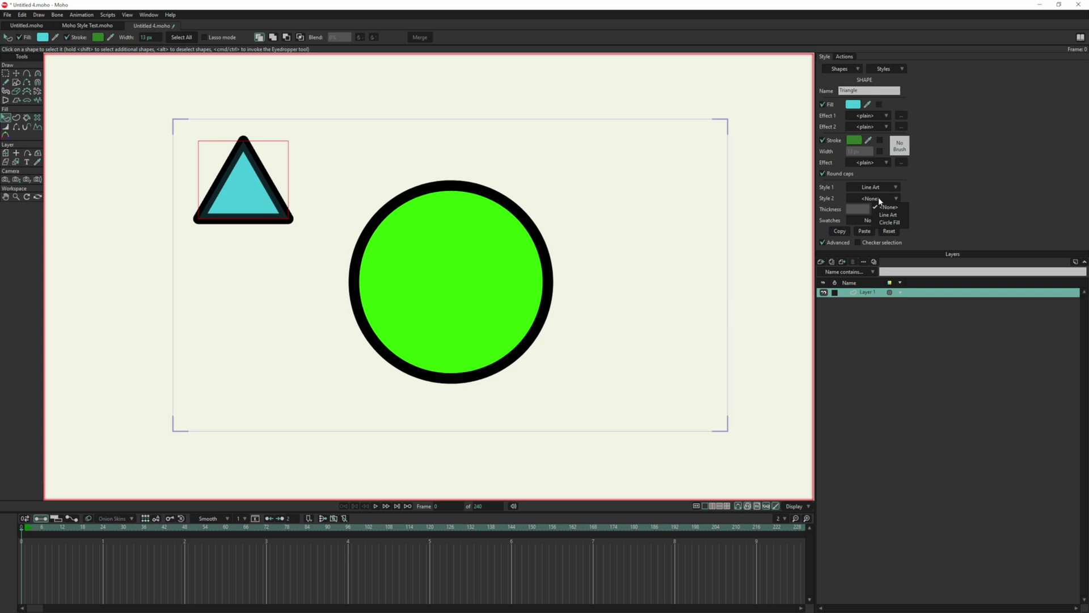
pyautogui.click(879, 198)
pyautogui.click(879, 222)
pyautogui.click(894, 70)
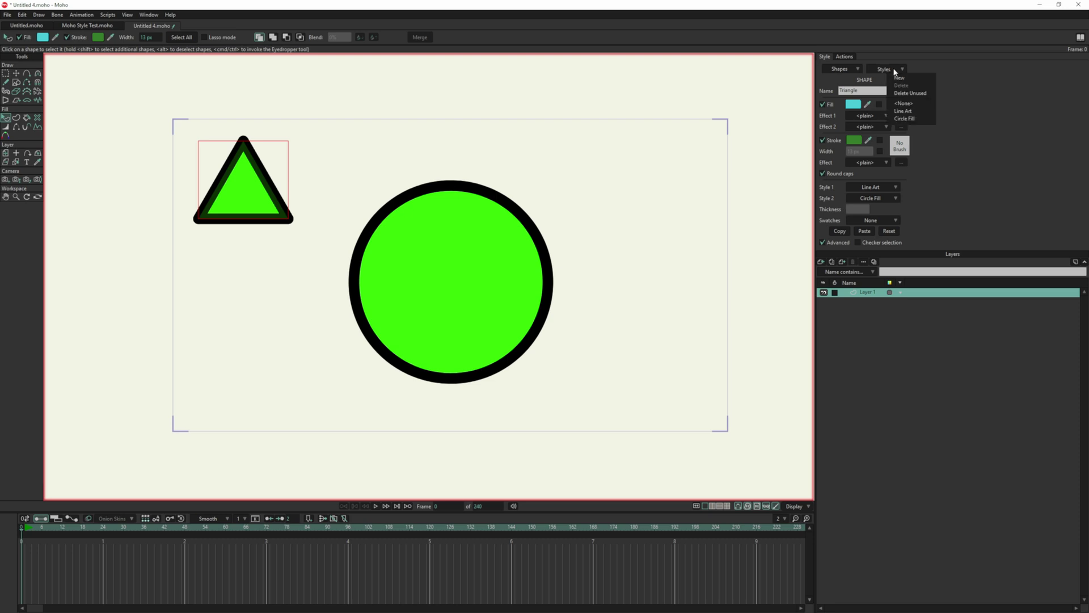
pyautogui.click(953, 110)
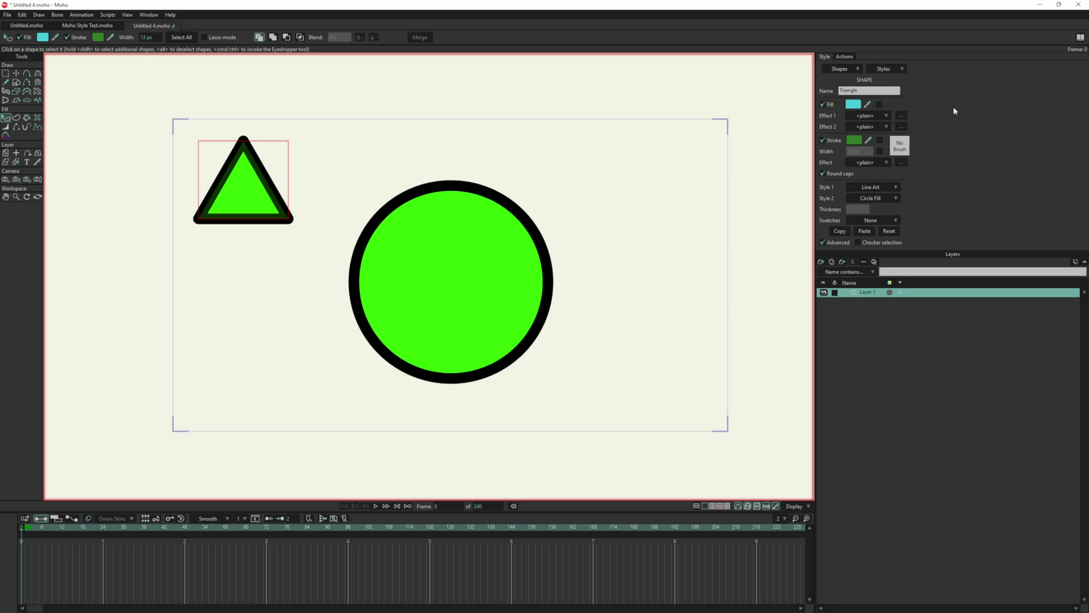
# Edit the Line Art style and pick a scratchy brush for its stroke in Brush Settings
pyautogui.click(883, 70)
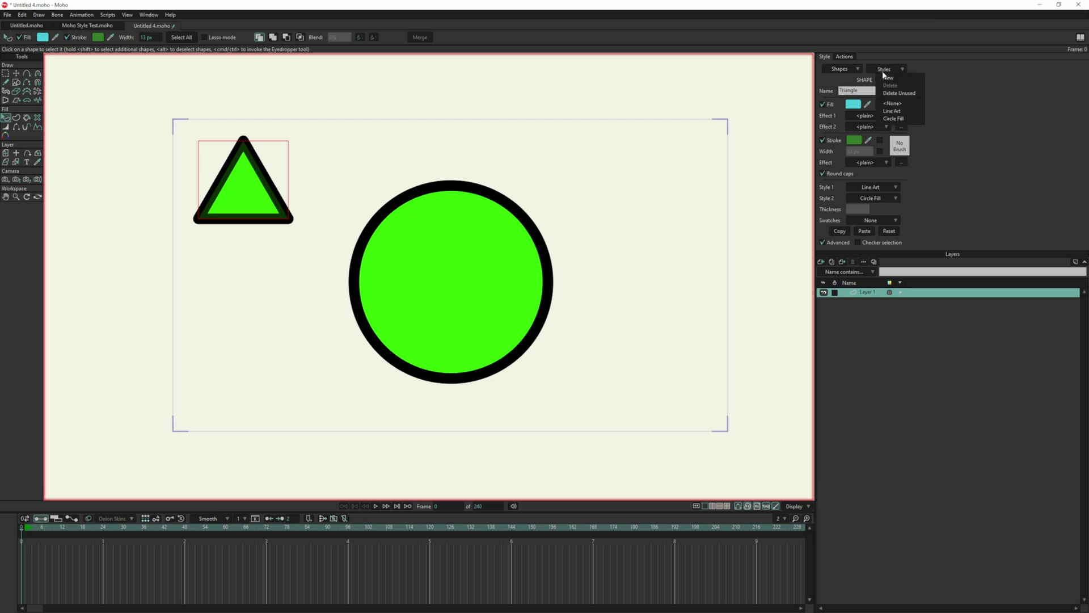
pyautogui.click(890, 112)
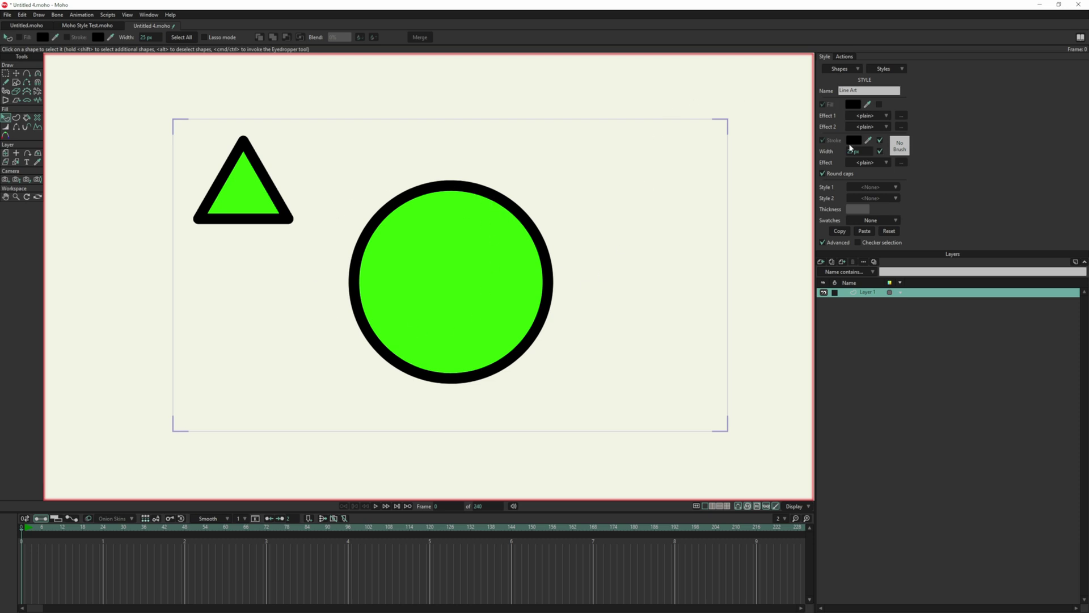
pyautogui.click(905, 149)
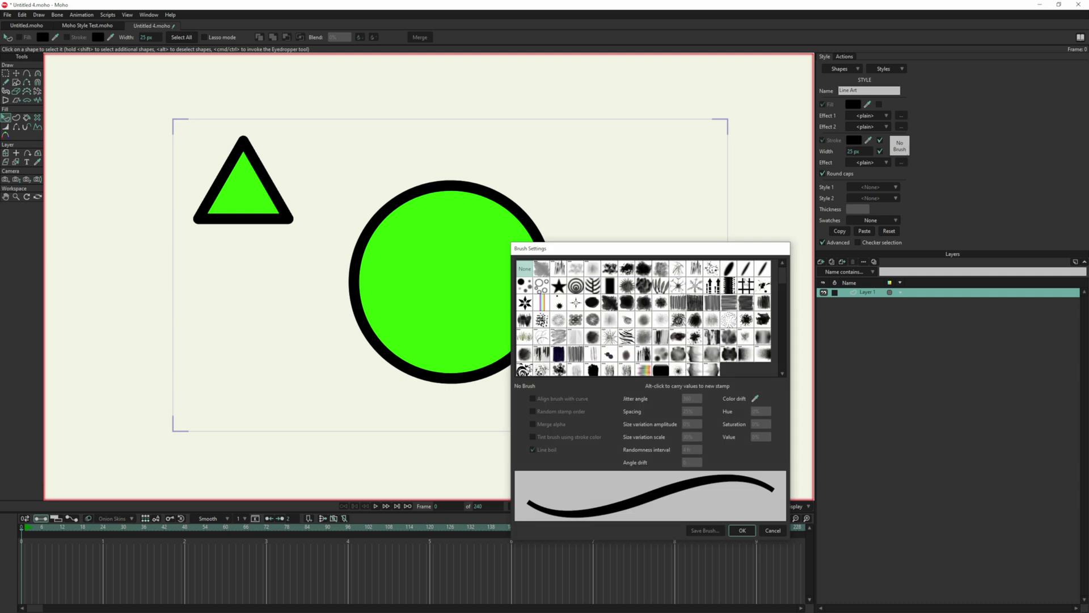
pyautogui.click(729, 286)
pyautogui.click(678, 285)
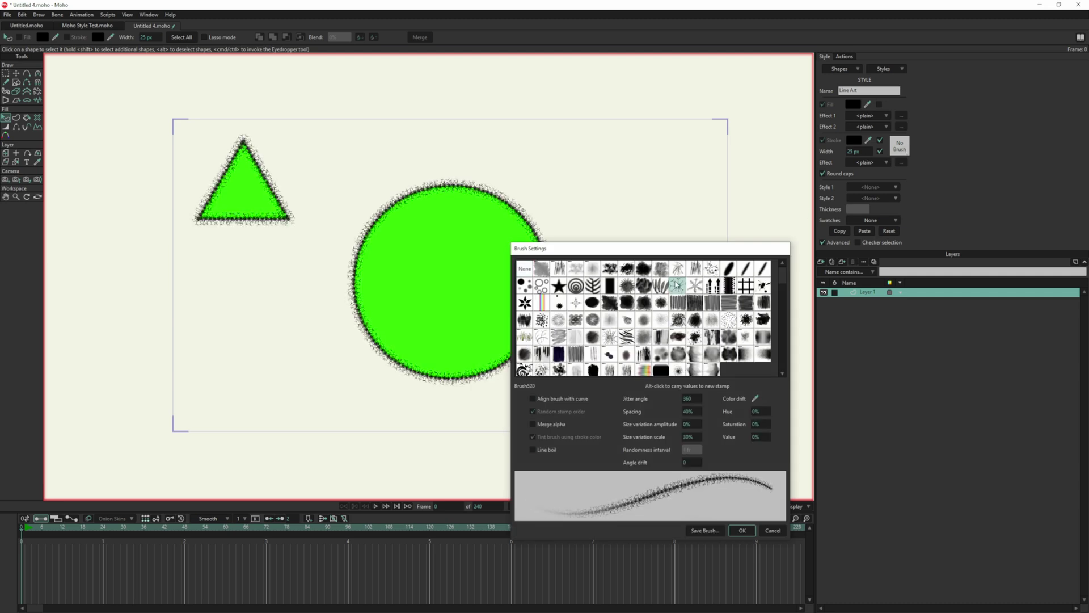
pyautogui.click(661, 285)
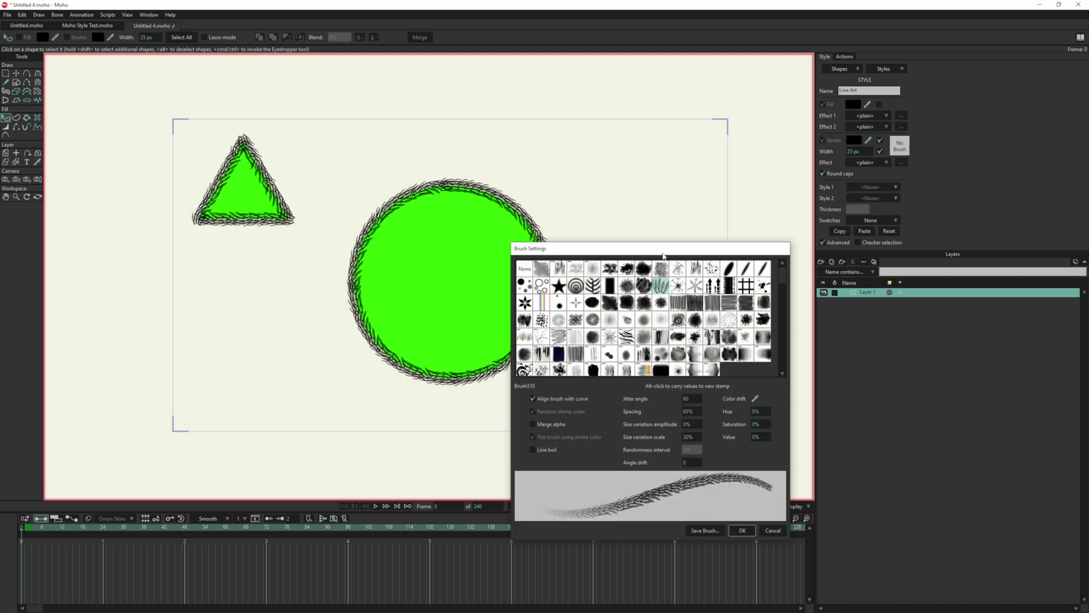
pyautogui.moveTo(655, 253); pyautogui.dragTo(677, 142)
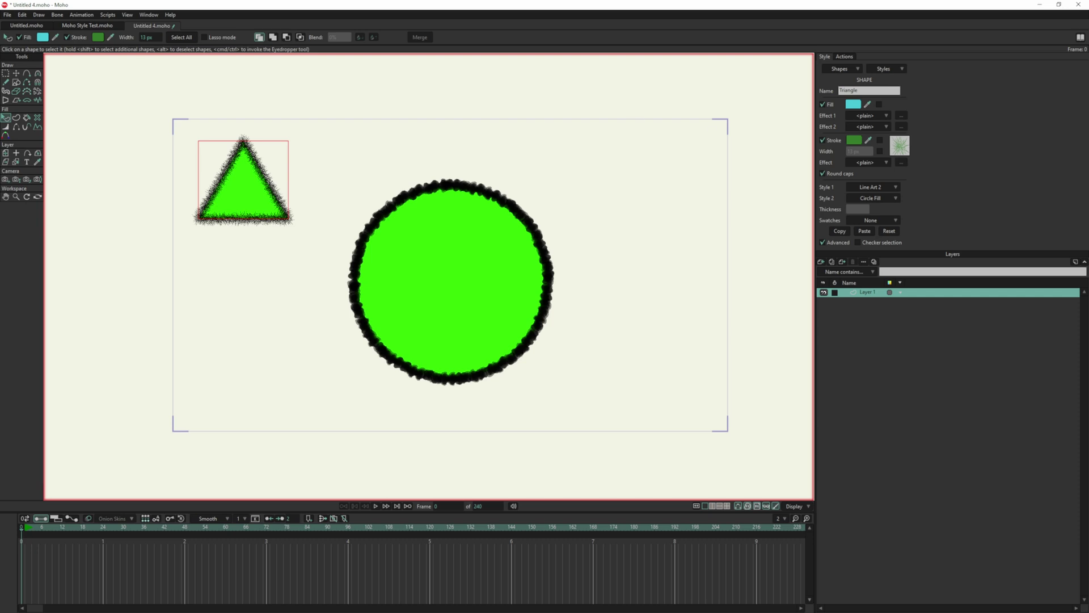
pyautogui.click(421, 241)
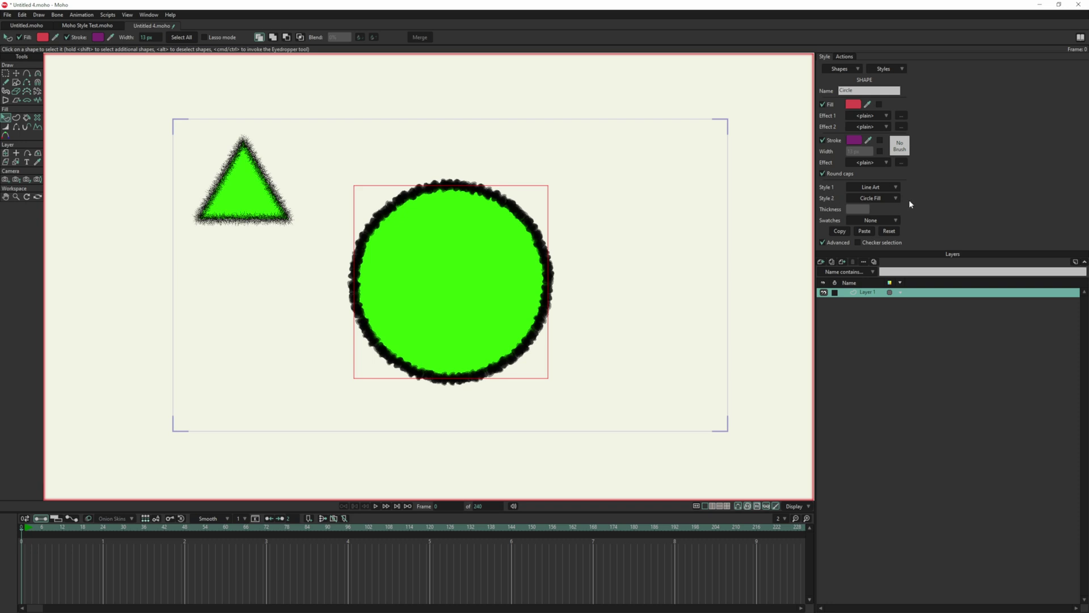
# Try the circle's own fill, stroke and width overrides, then turn them all back off
pyautogui.click(880, 105)
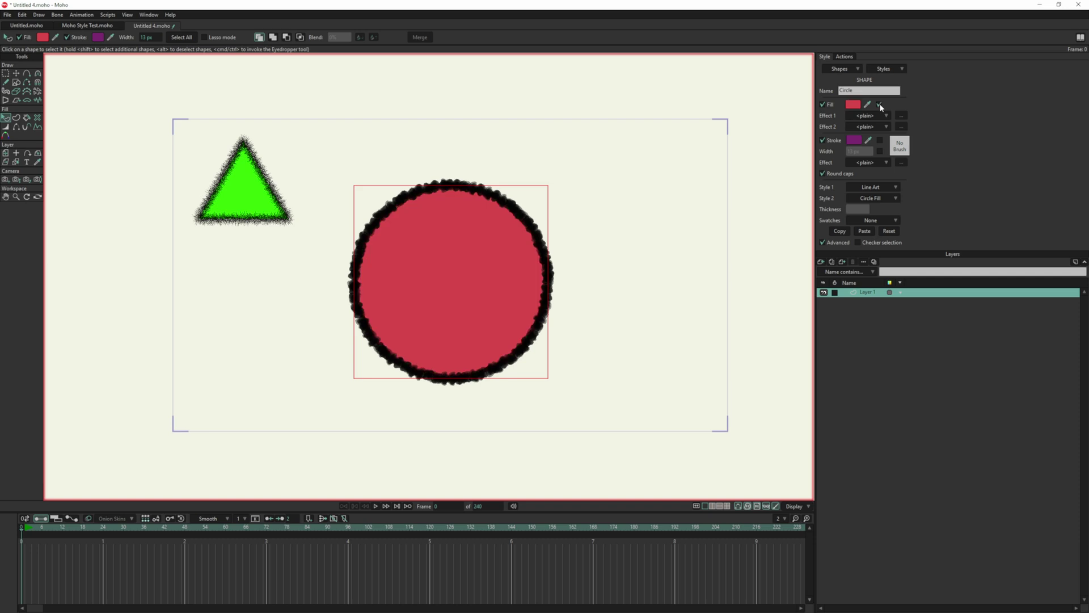
pyautogui.click(880, 140)
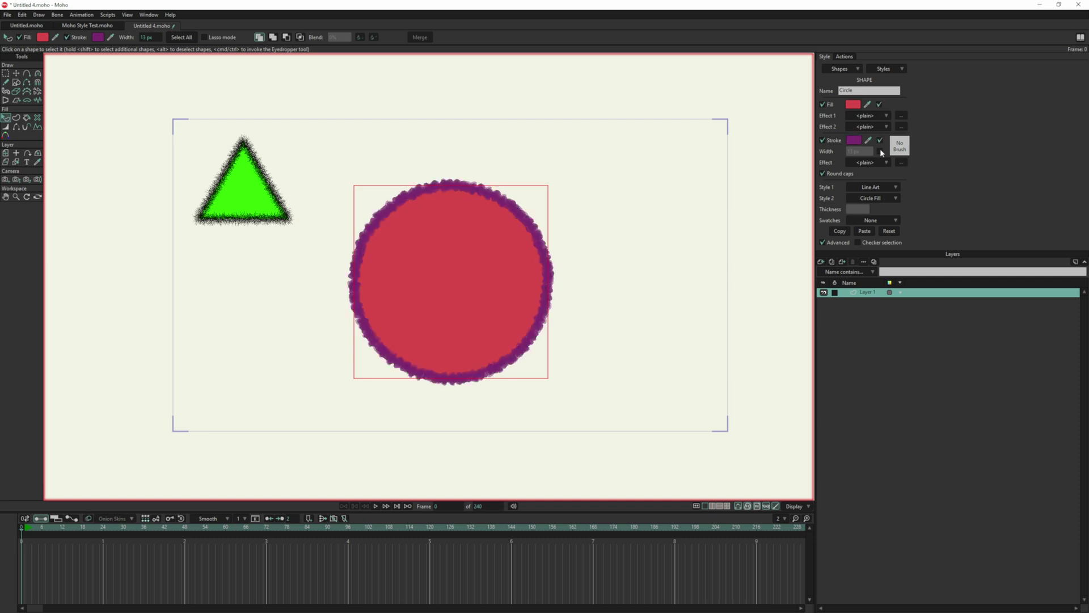
pyautogui.click(881, 152)
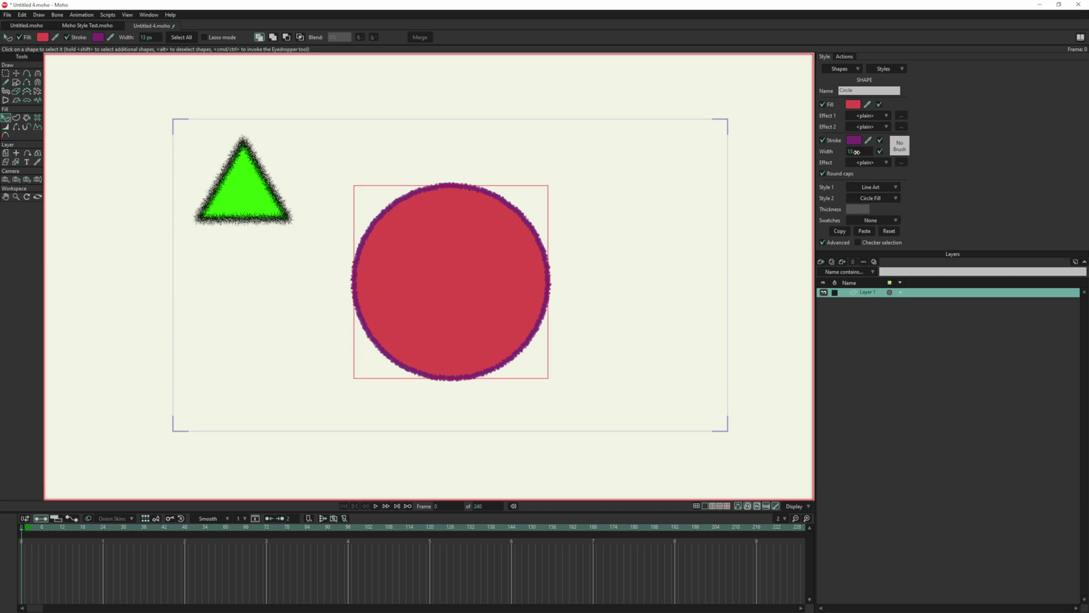
pyautogui.click(881, 150)
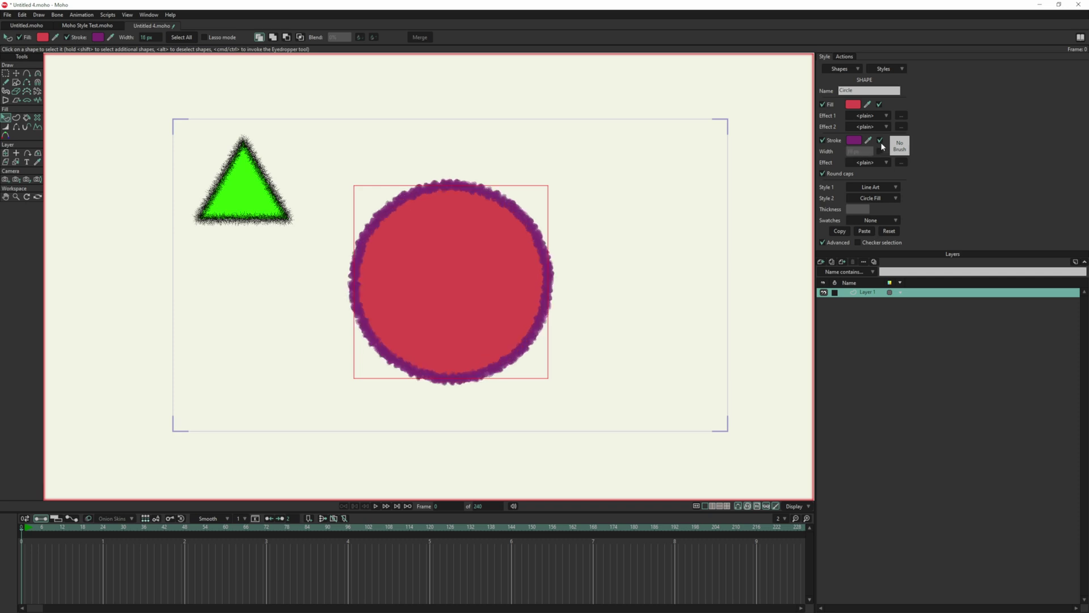
pyautogui.click(880, 140)
pyautogui.click(880, 105)
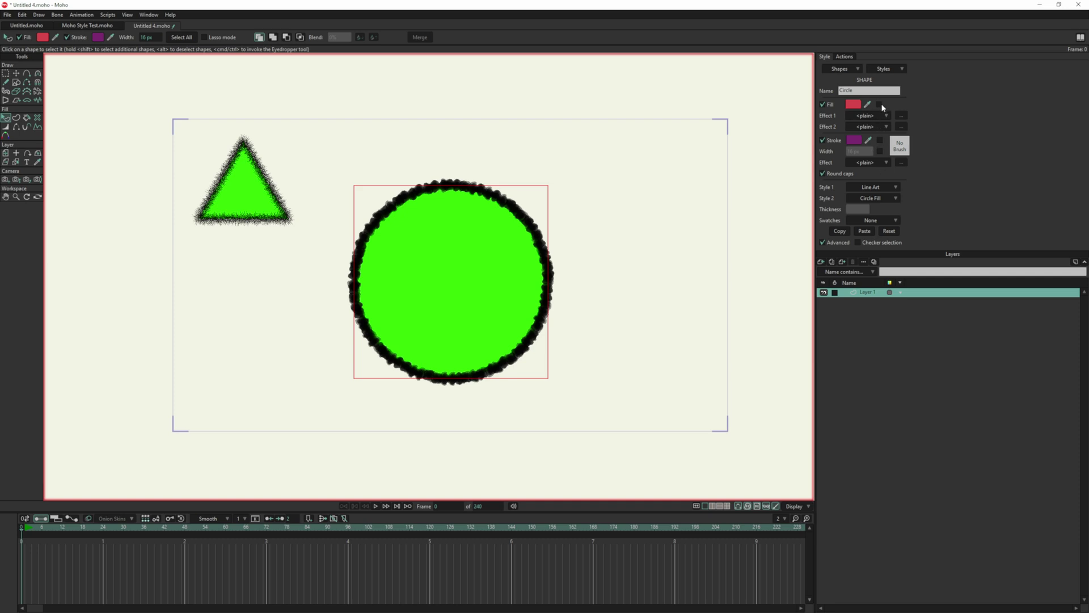
# Keep Line Art as the circle's first style and show the default settings for new shapes
pyautogui.click(875, 187)
pyautogui.click(876, 192)
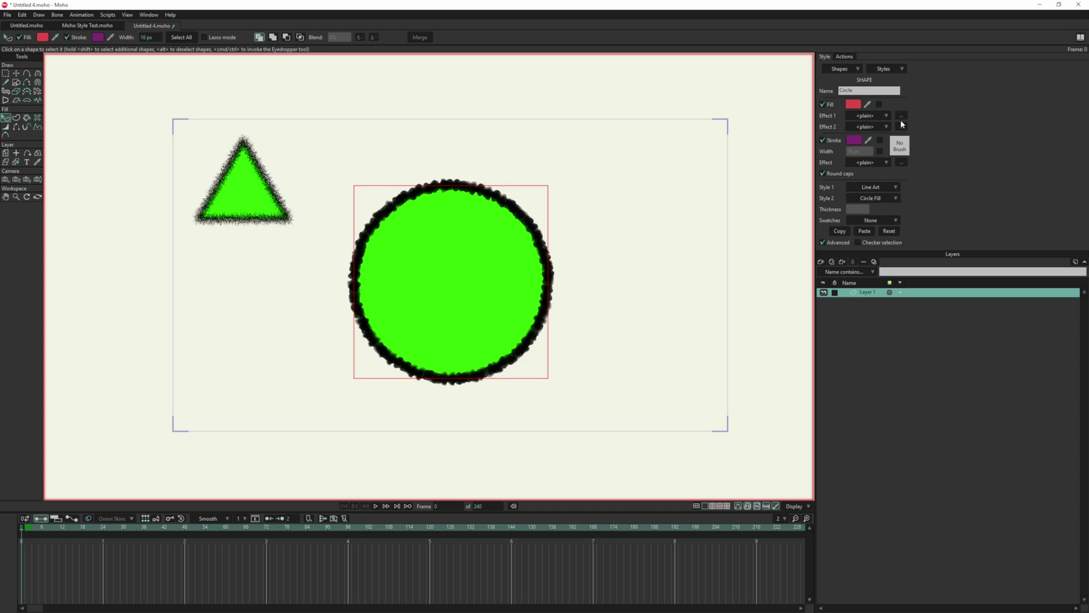
pyautogui.click(880, 141)
pyautogui.click(874, 155)
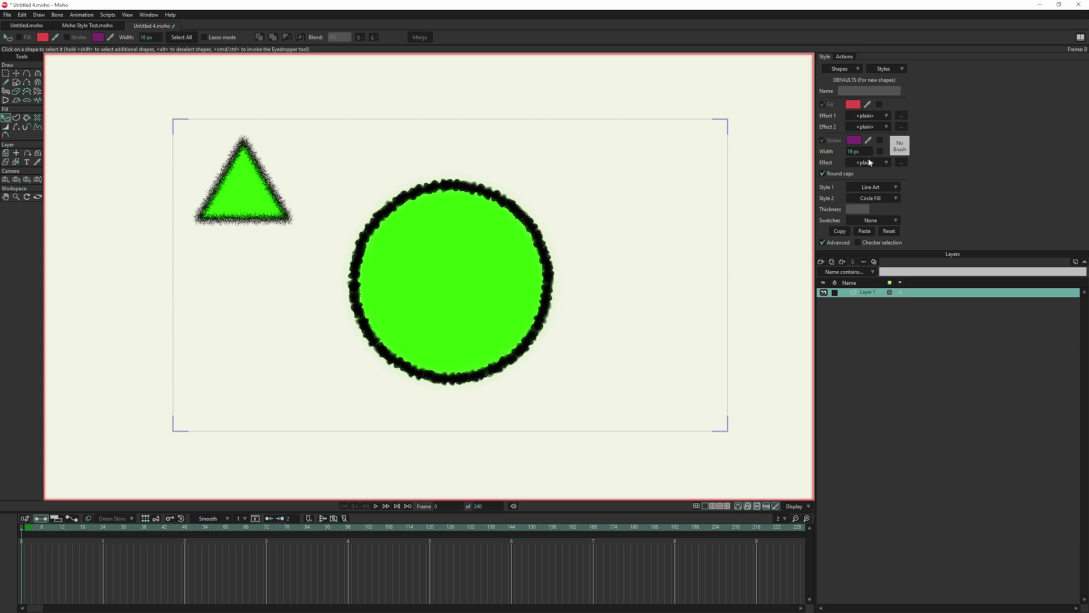
# Add a 15 px Drop Shadow to the new-shape fill defaults and render a preview frame
pyautogui.click(880, 116)
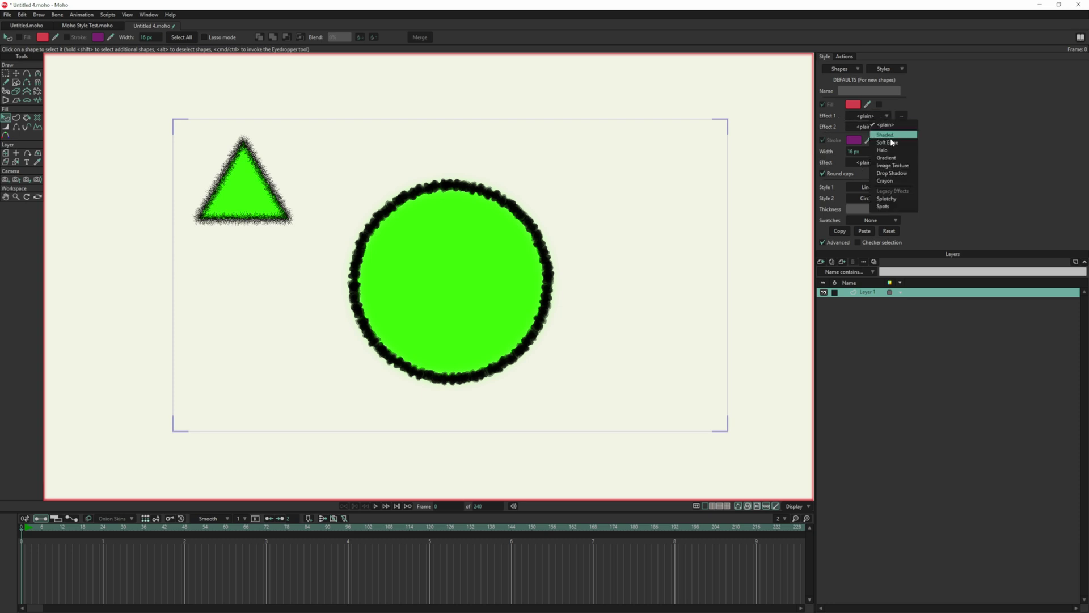
pyautogui.click(896, 173)
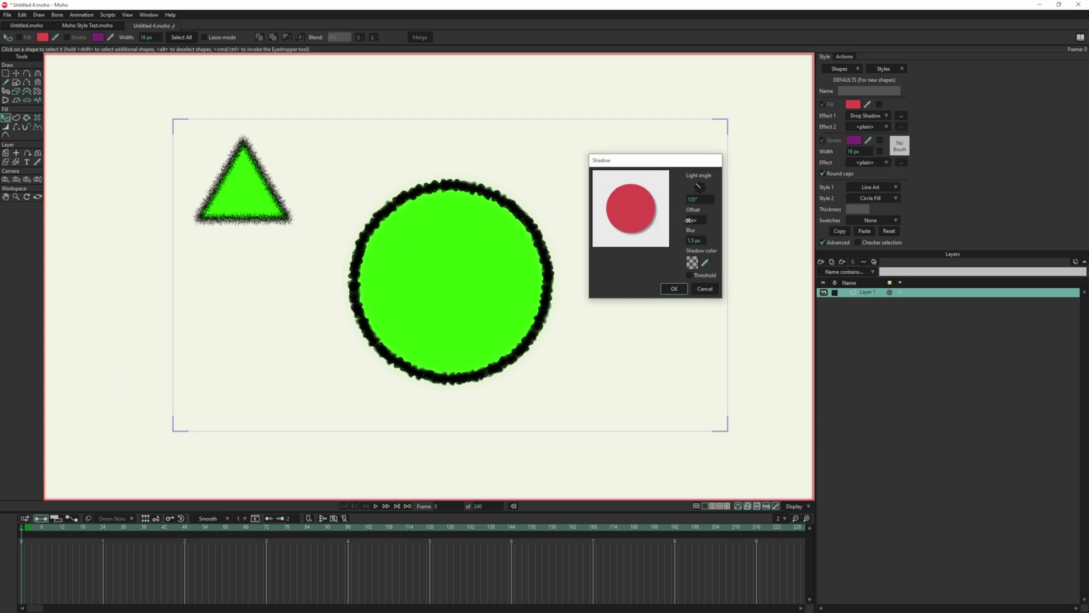
pyautogui.moveTo(690, 220); pyautogui.dragTo(723, 221)
pyautogui.click(674, 289)
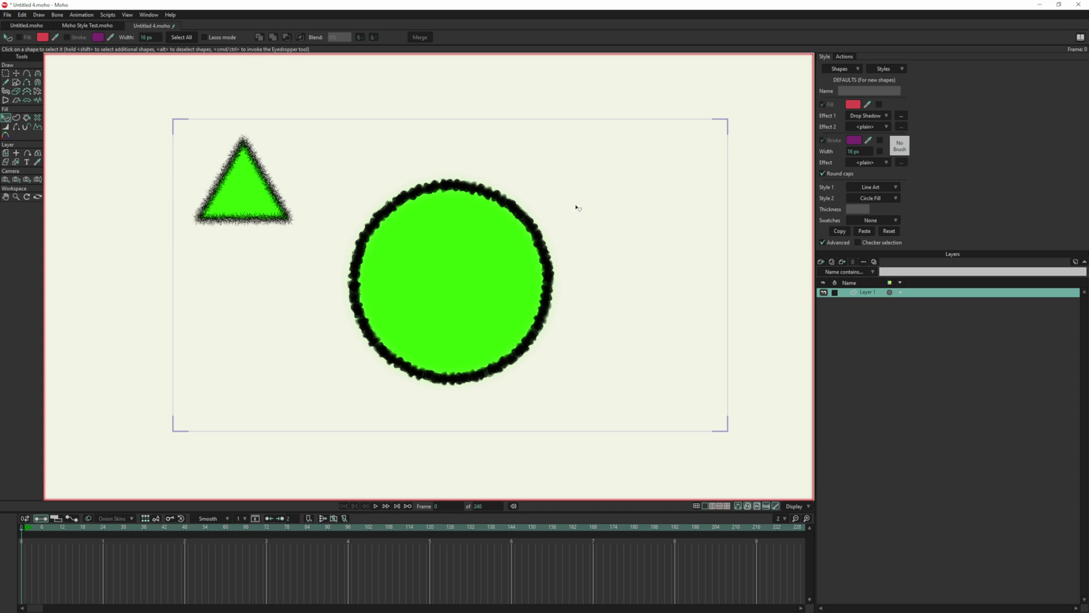
pyautogui.hotkey('ctrl', 'r')
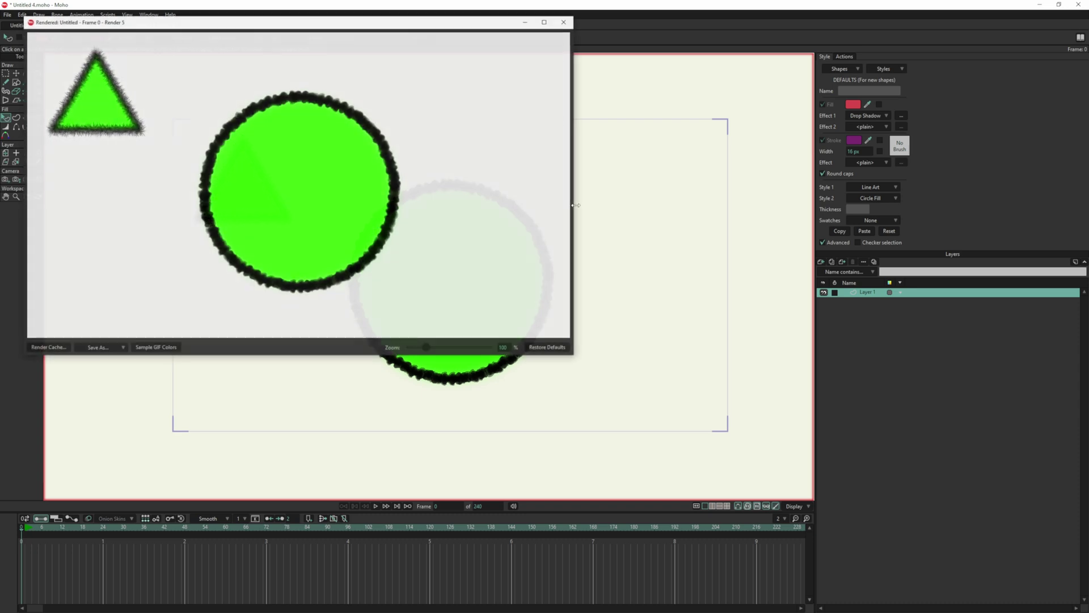
pyautogui.click(565, 22)
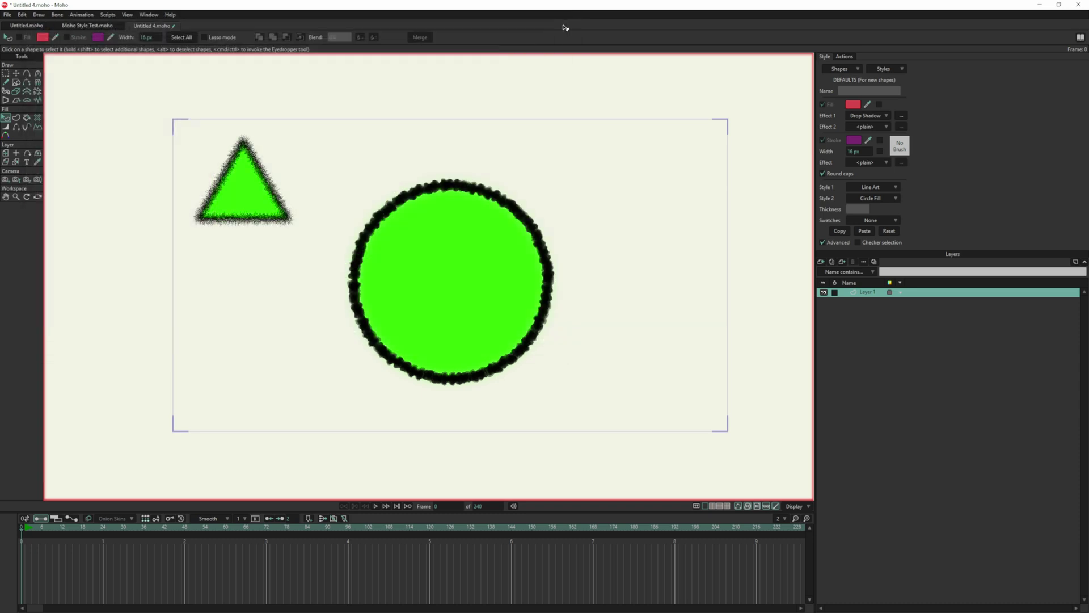
# Remove the drop shadow from new-shape defaults and open Circle Fill for editing
pyautogui.click(860, 118)
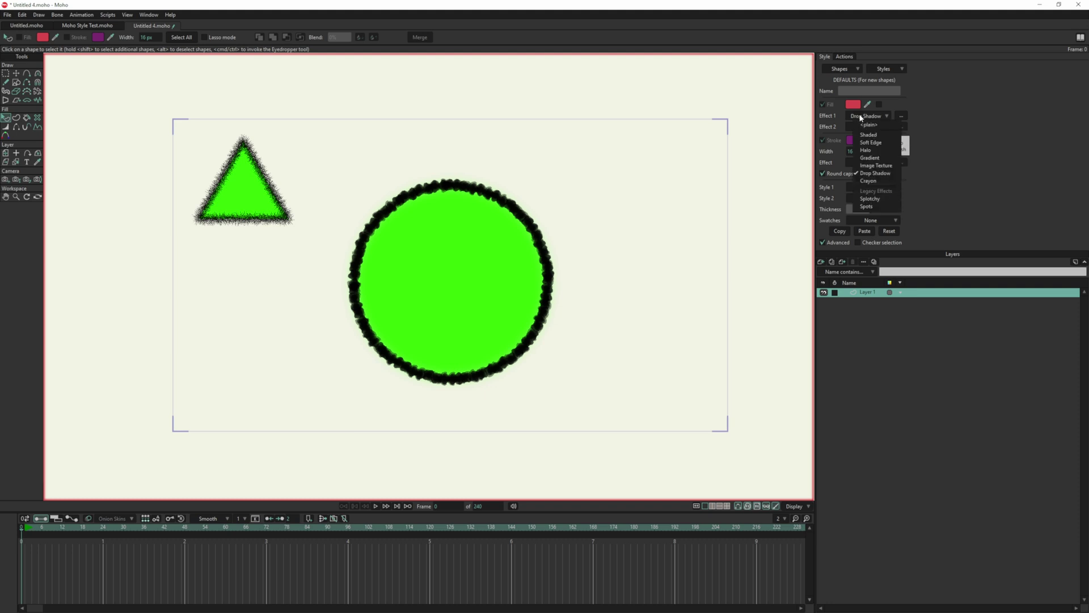
pyautogui.click(867, 126)
pyautogui.click(881, 69)
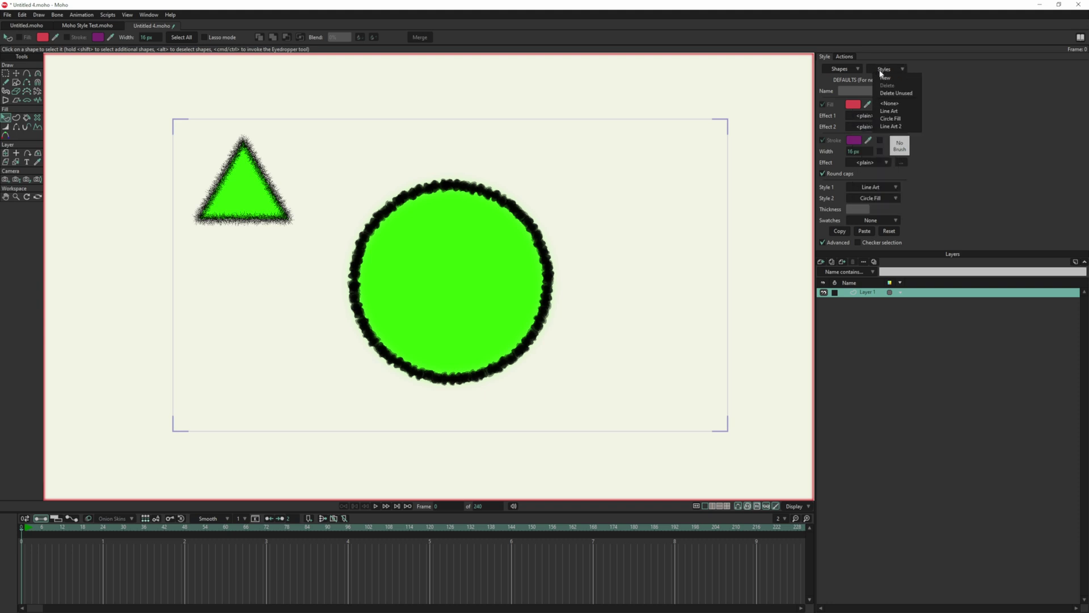
pyautogui.click(897, 92)
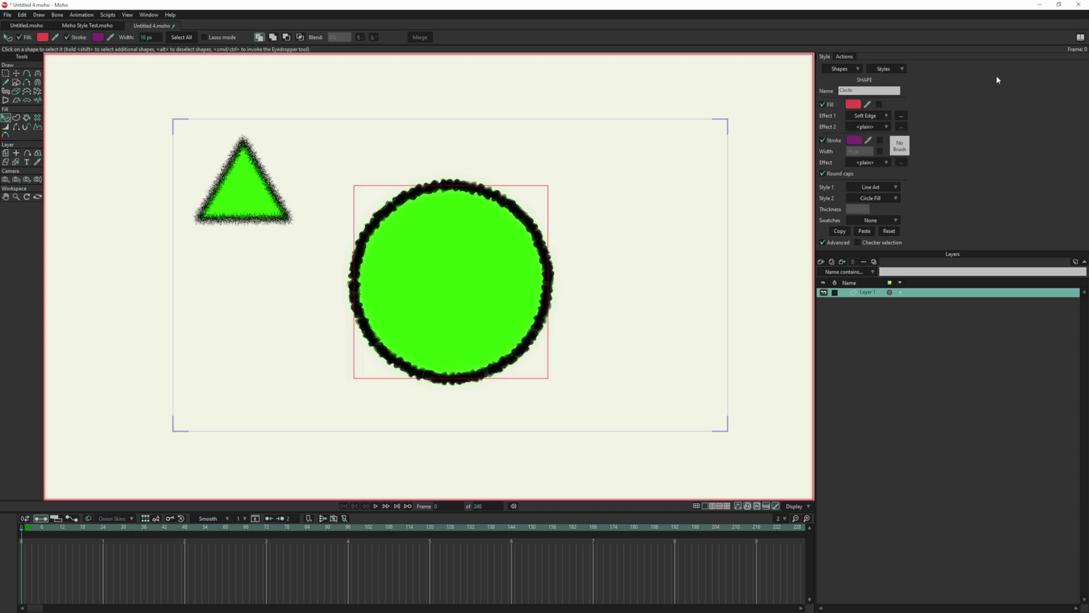
pyautogui.click(884, 71)
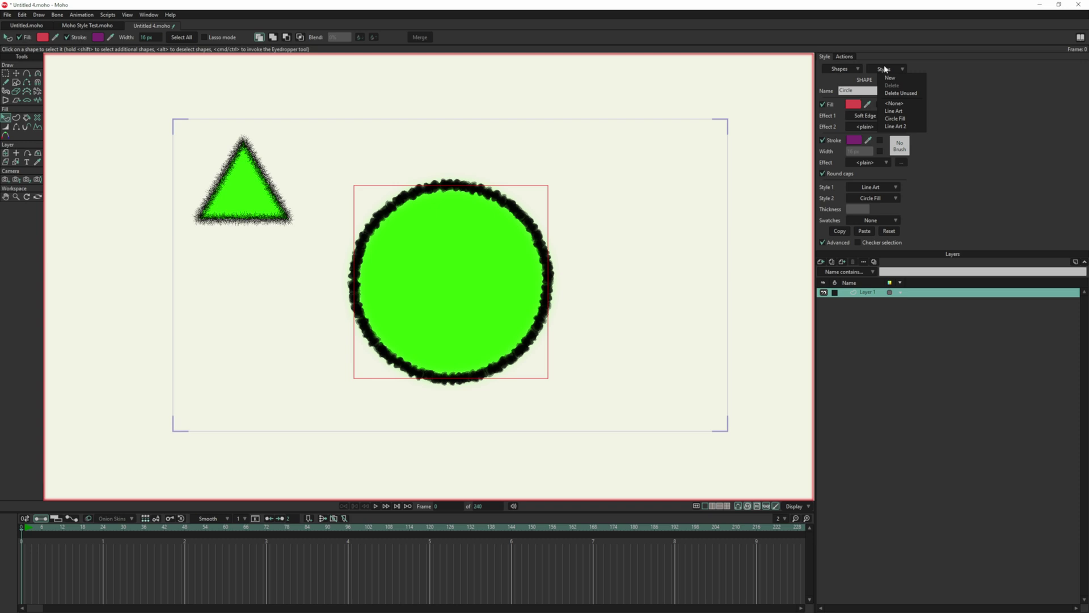
pyautogui.click(897, 119)
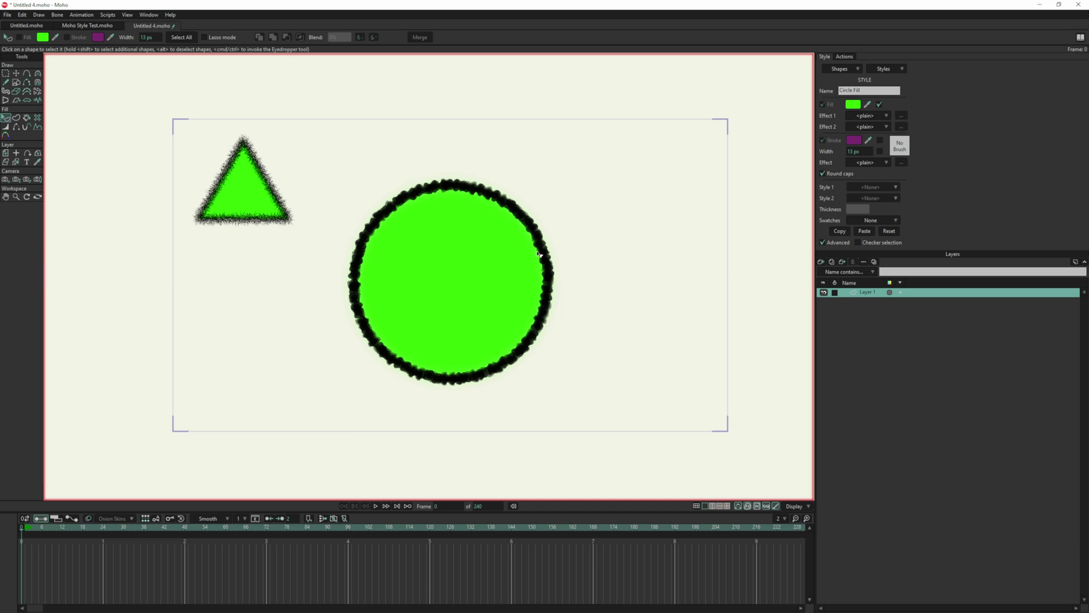
# Give Circle Fill a drop shadow with larger offset and 8 px blur, then render to check
pyautogui.click(877, 115)
pyautogui.click(909, 175)
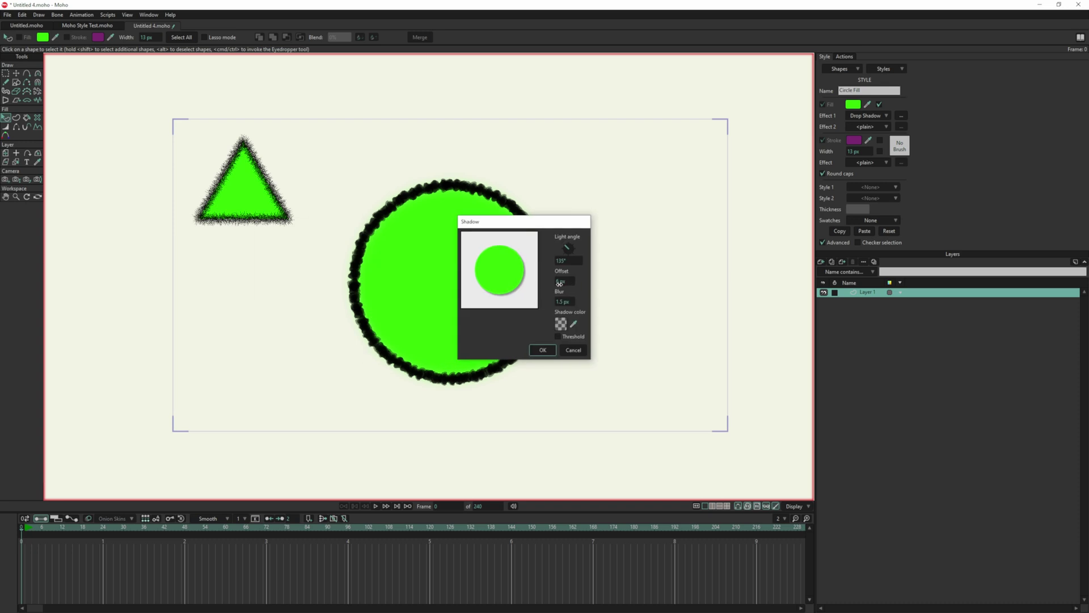
pyautogui.moveTo(559, 285); pyautogui.dragTo(643, 285)
pyautogui.moveTo(560, 302); pyautogui.dragTo(577, 299)
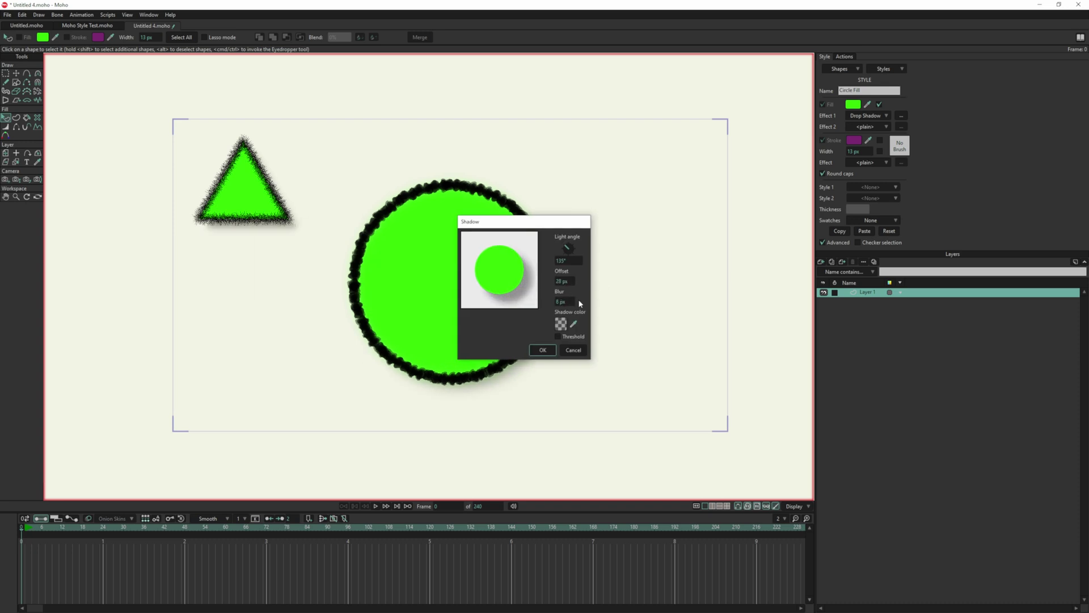
pyautogui.click(542, 350)
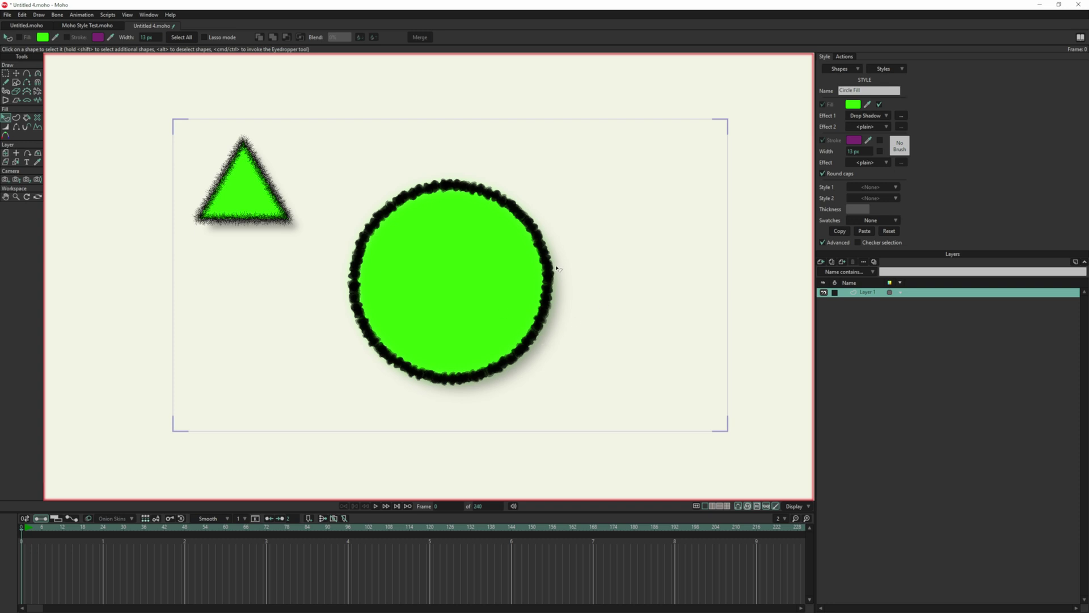
pyautogui.hotkey('ctrl', 'r')
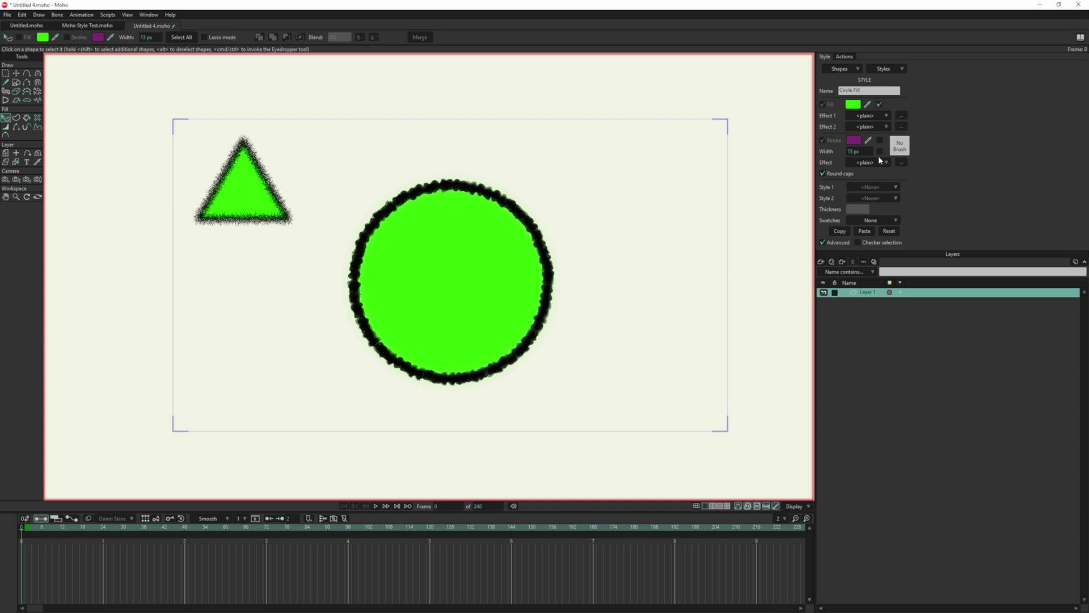
# Inspect the Line Art style's settings, then select the circle to view its own settings
pyautogui.click(895, 68)
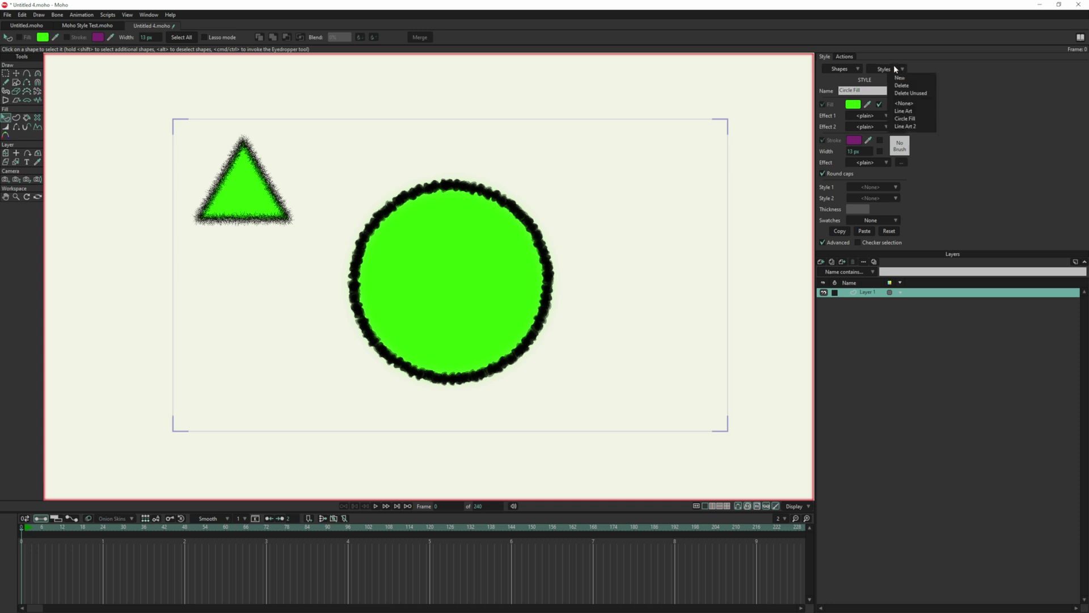
pyautogui.click(962, 91)
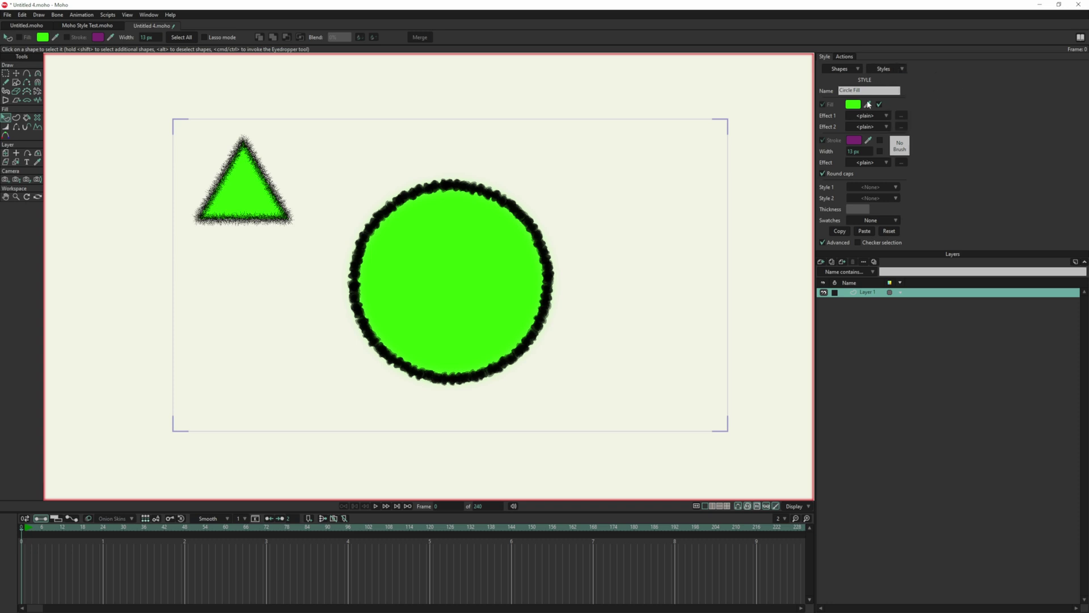
pyautogui.click(890, 72)
pyautogui.click(889, 143)
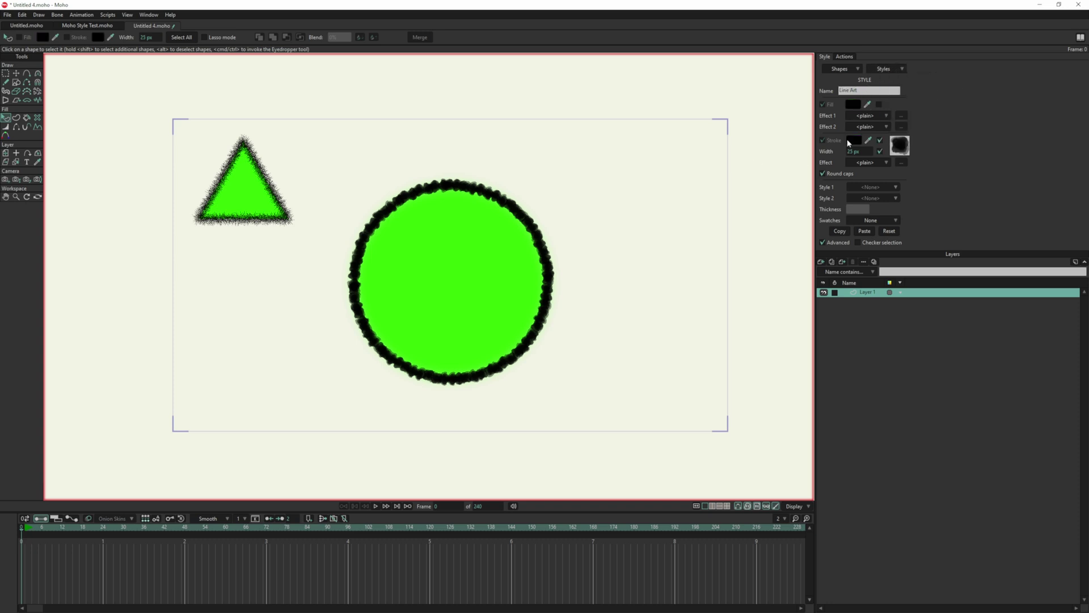
pyautogui.click(454, 344)
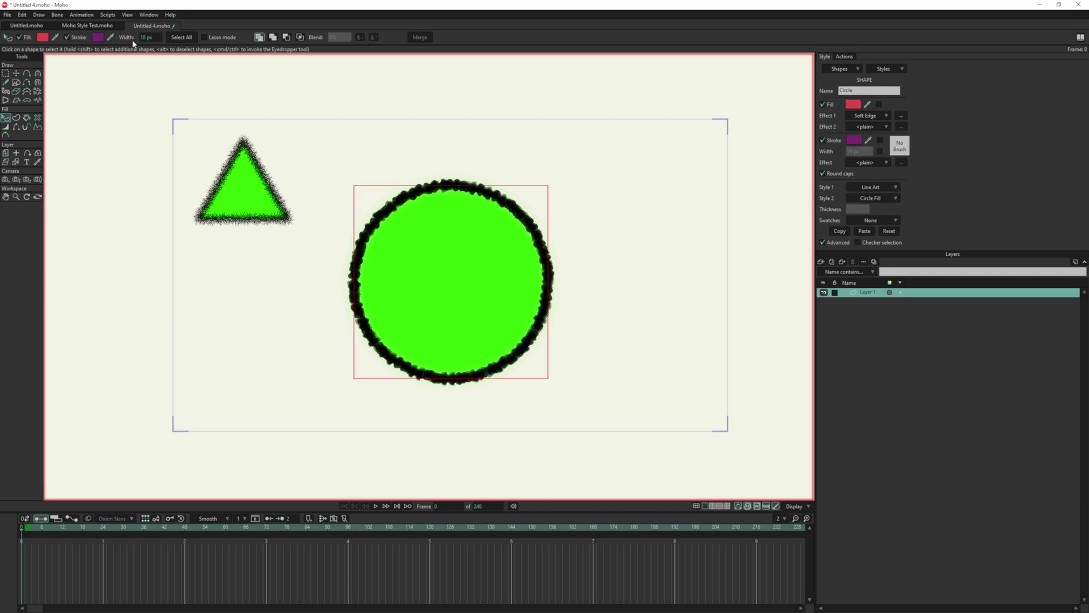
# Switch to Moho Style Test.moho, zoom around the bearded character, and list its styles
pyautogui.click(85, 25)
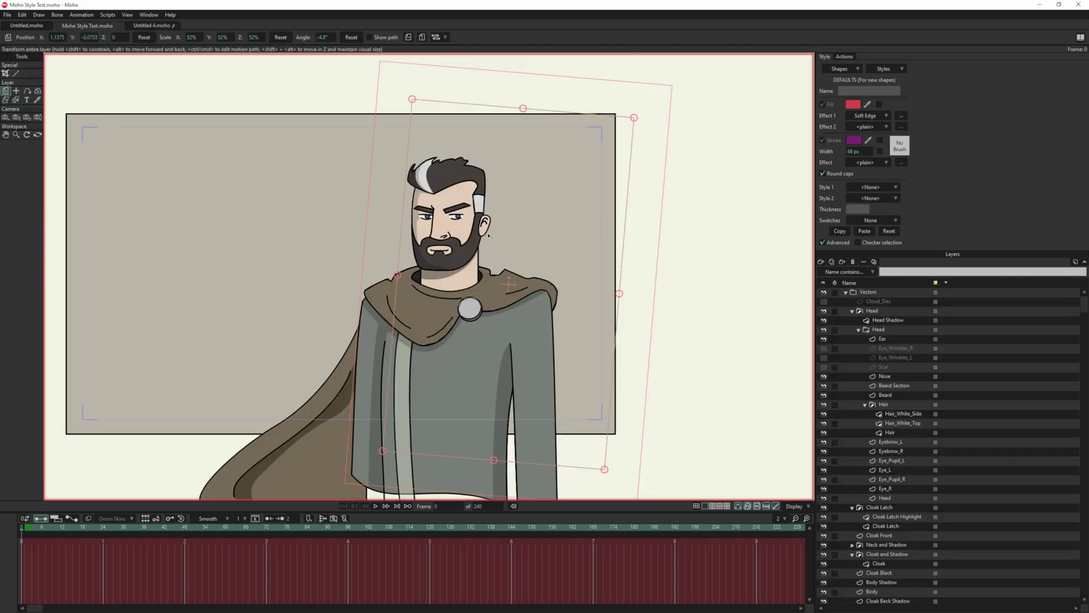
pyautogui.scroll(2, 430, 289)
pyautogui.scroll(1, 429, 289)
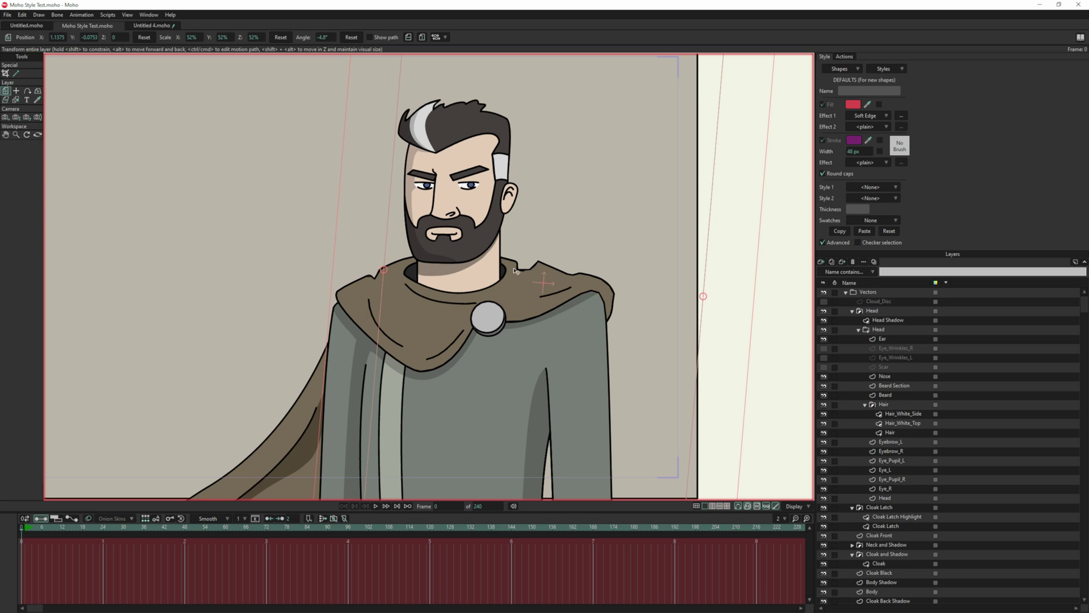
pyautogui.scroll(2, 517, 271)
pyautogui.scroll(-3, 516, 271)
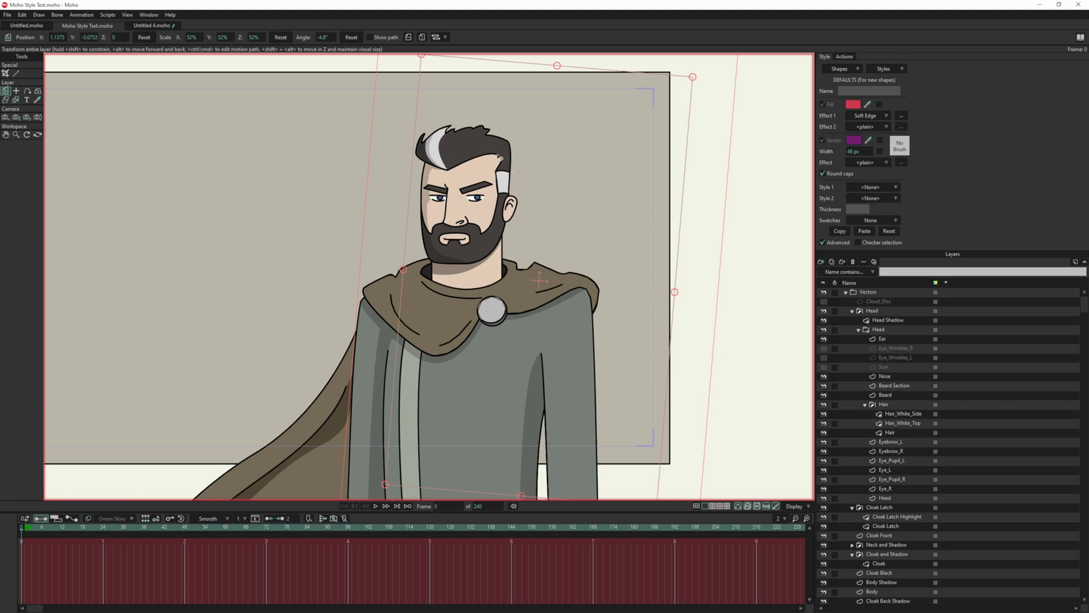
pyautogui.click(901, 68)
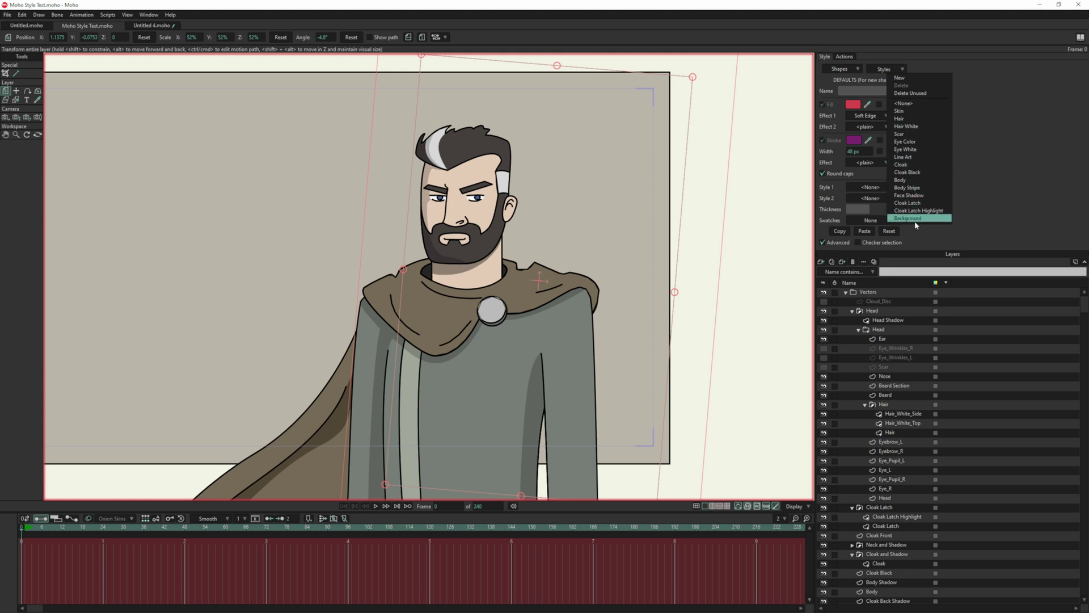
# Edit Line Art, scrubbing its stroke width through 19, 14 and 16 px to settle at 12 px
pyautogui.click(904, 157)
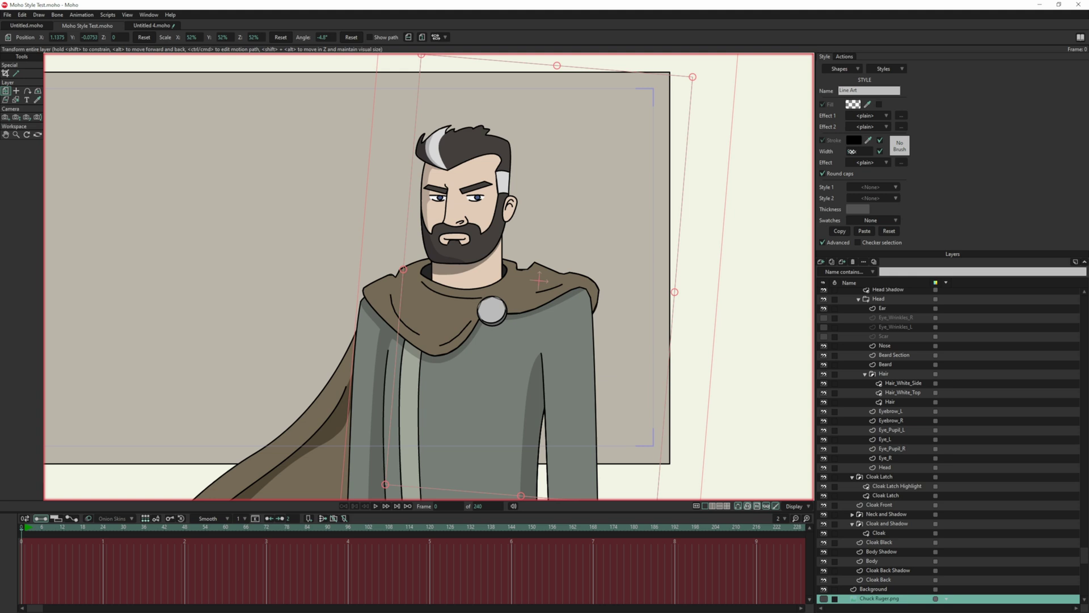
pyautogui.moveTo(852, 151); pyautogui.dragTo(886, 151)
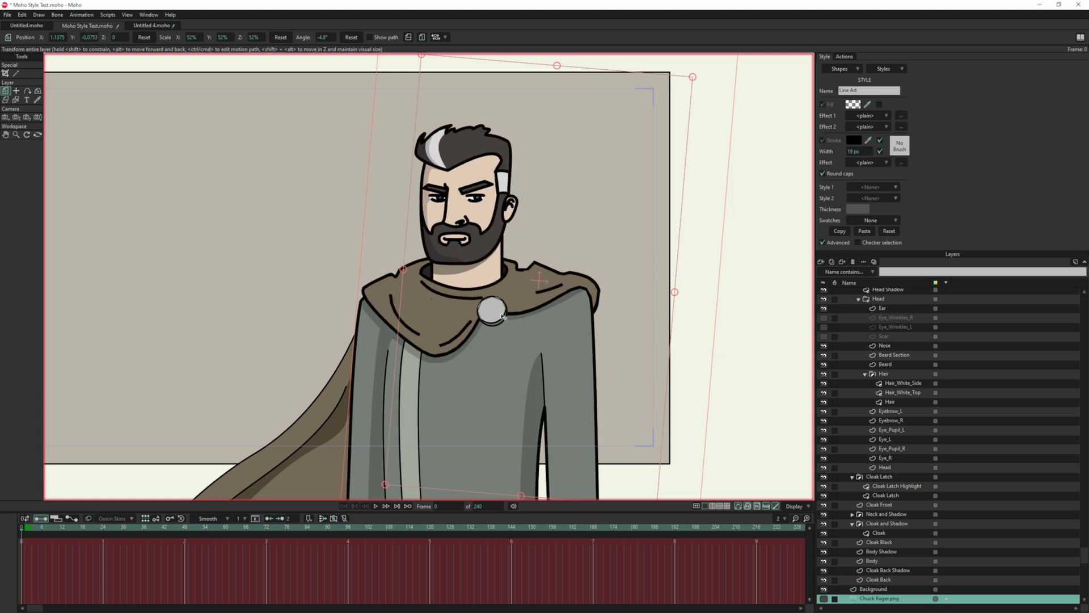
pyautogui.moveTo(868, 152); pyautogui.dragTo(837, 156)
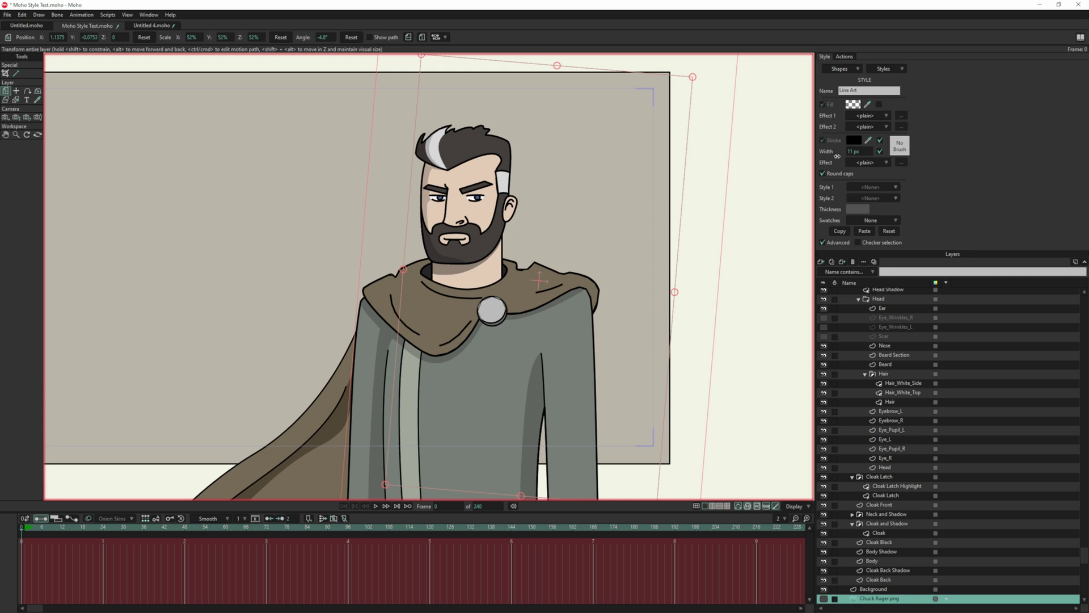
pyautogui.moveTo(838, 156); pyautogui.dragTo(871, 151)
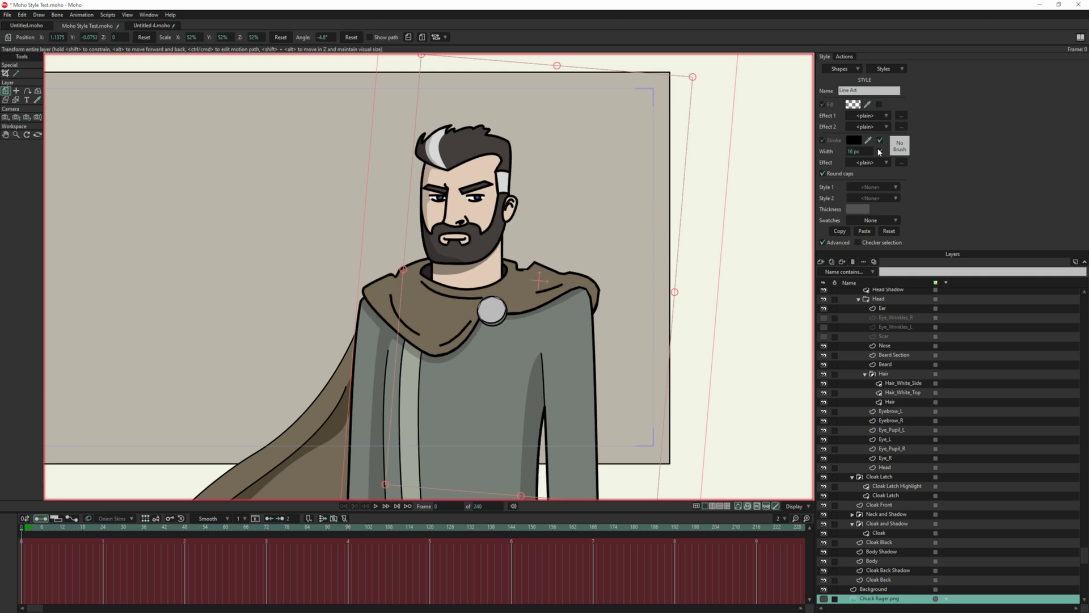
pyautogui.moveTo(849, 152); pyautogui.dragTo(839, 150)
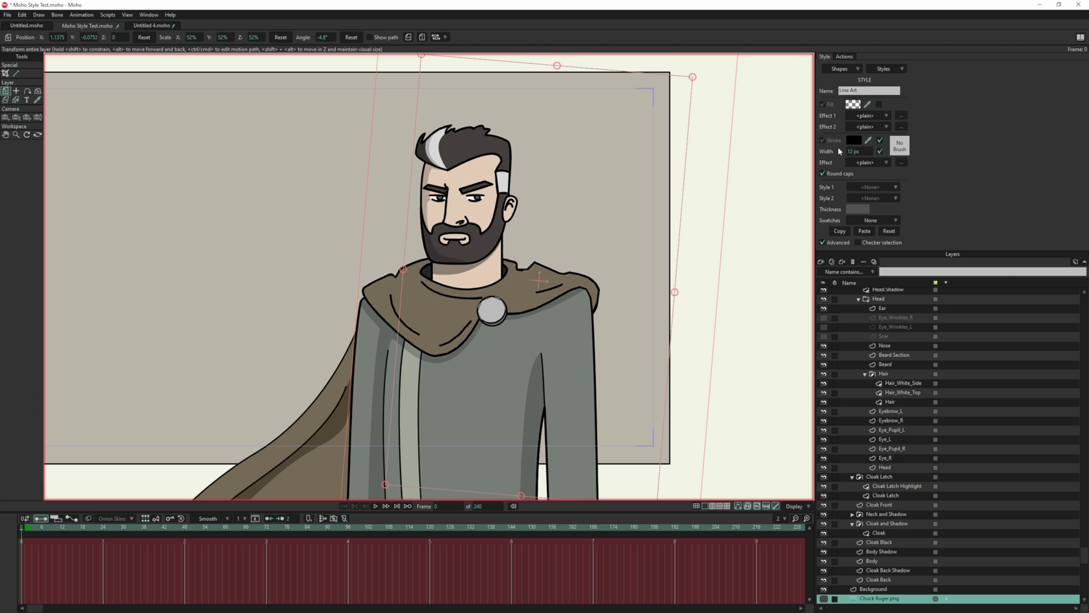